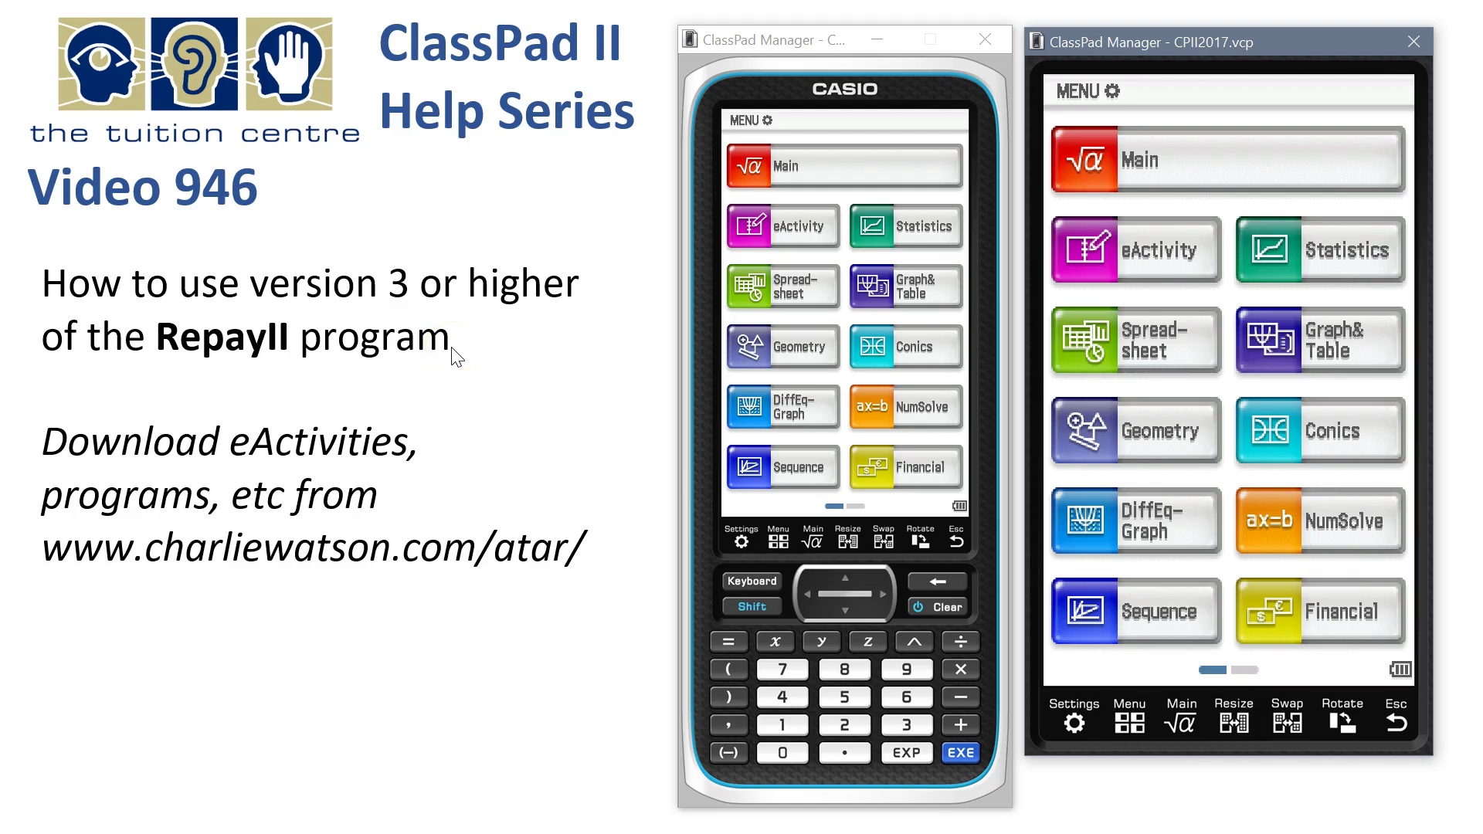
Swipe the Menu to its second page listing Program, Communication and System
left_click_drag(842, 393, 769, 390)
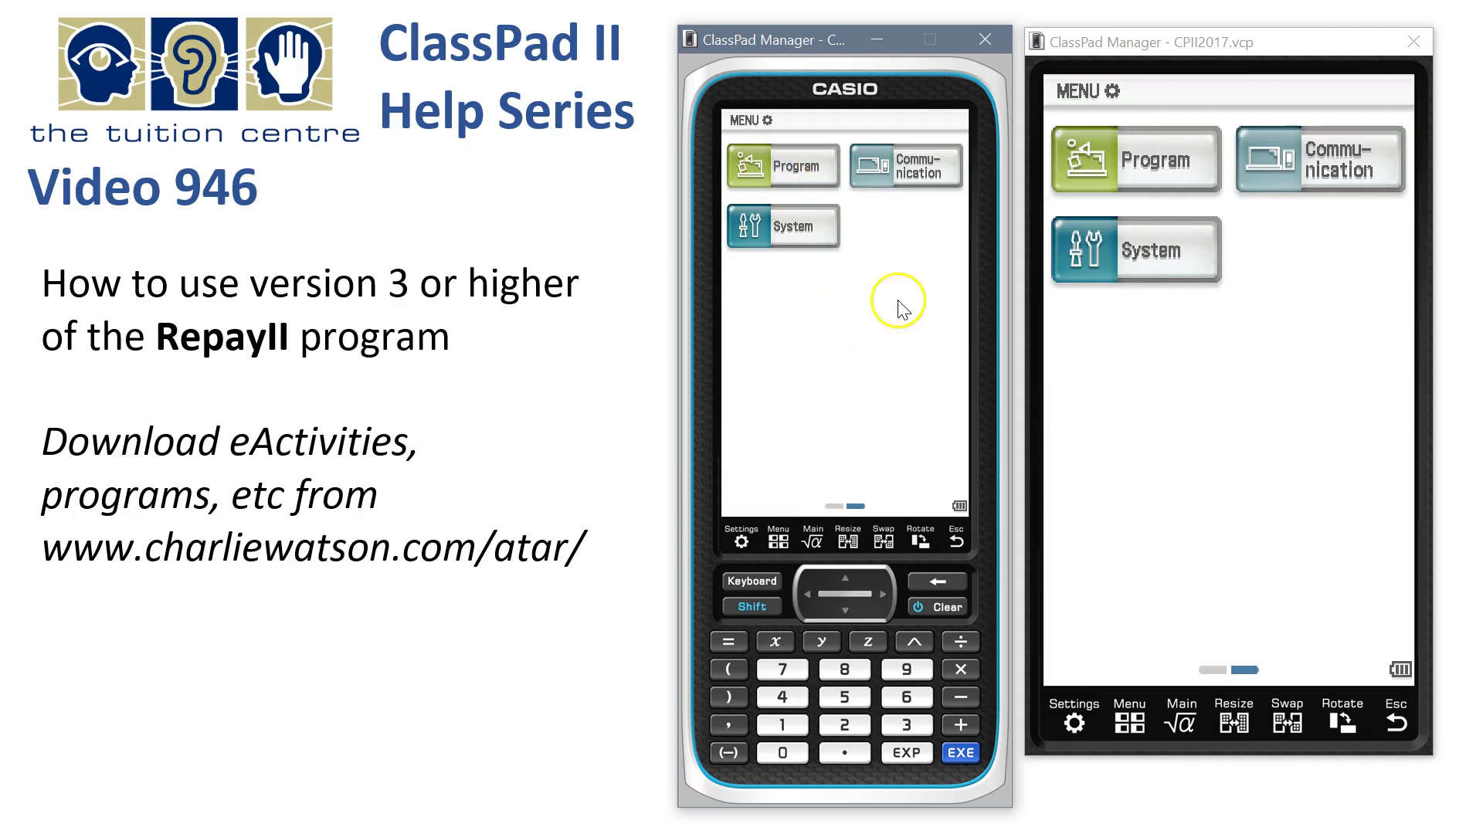
Run RepayII, selected from the Program app's Name list, to show its Loan Repayment (v3.5) intro
left_click(788, 174)
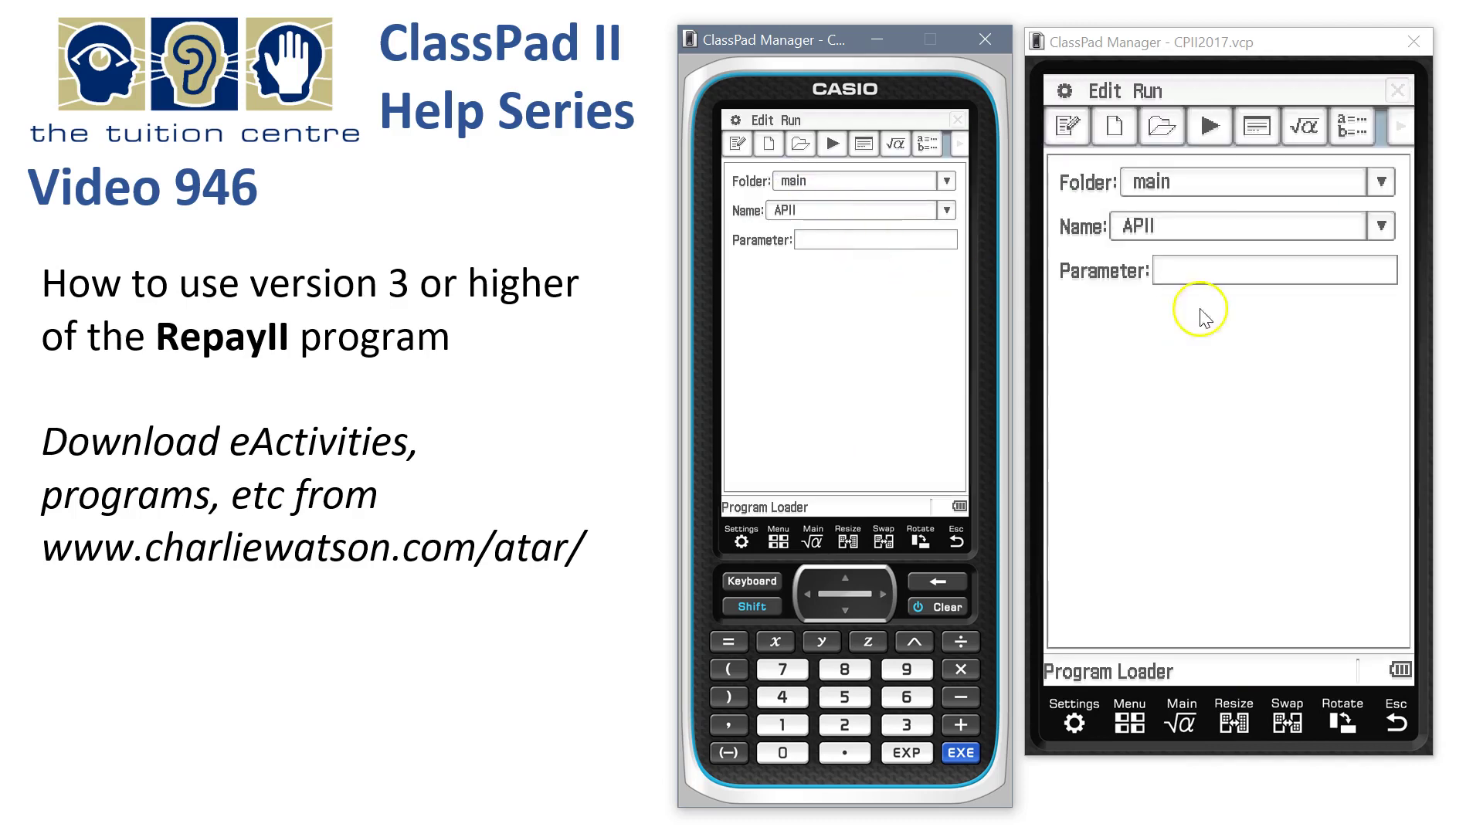
left_click(950, 217)
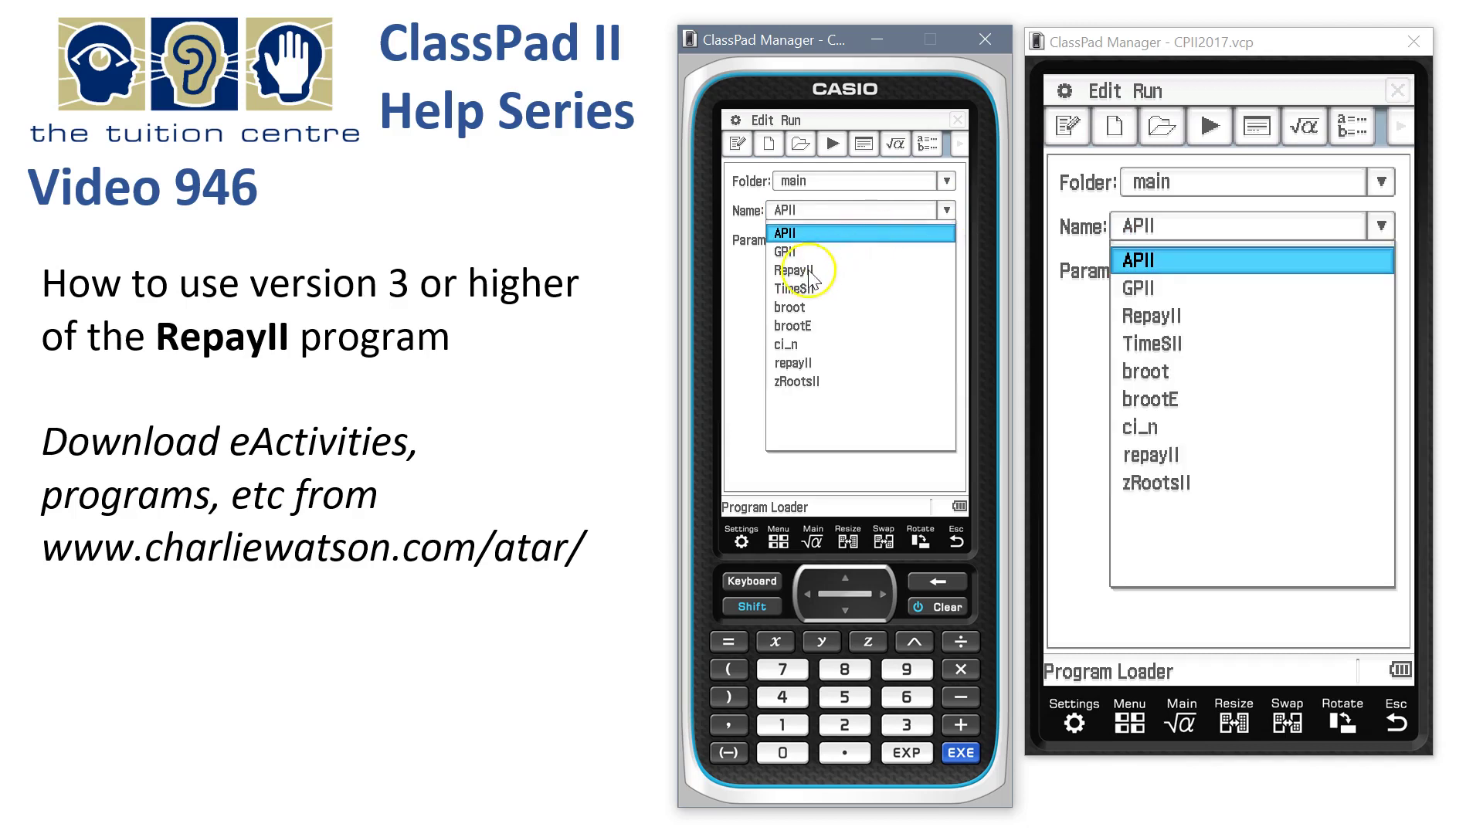
left_click(807, 270)
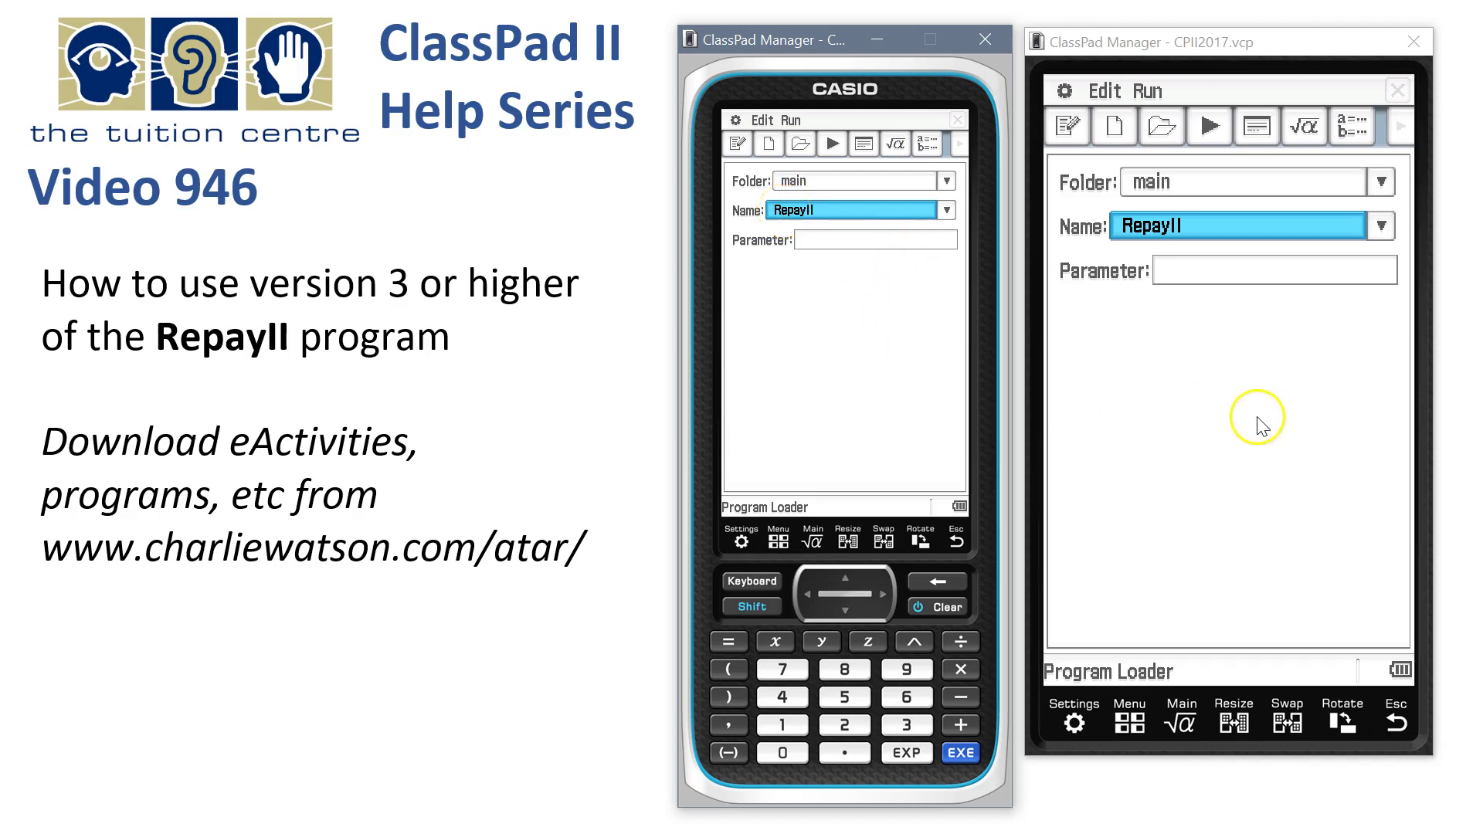
left_click(1211, 127)
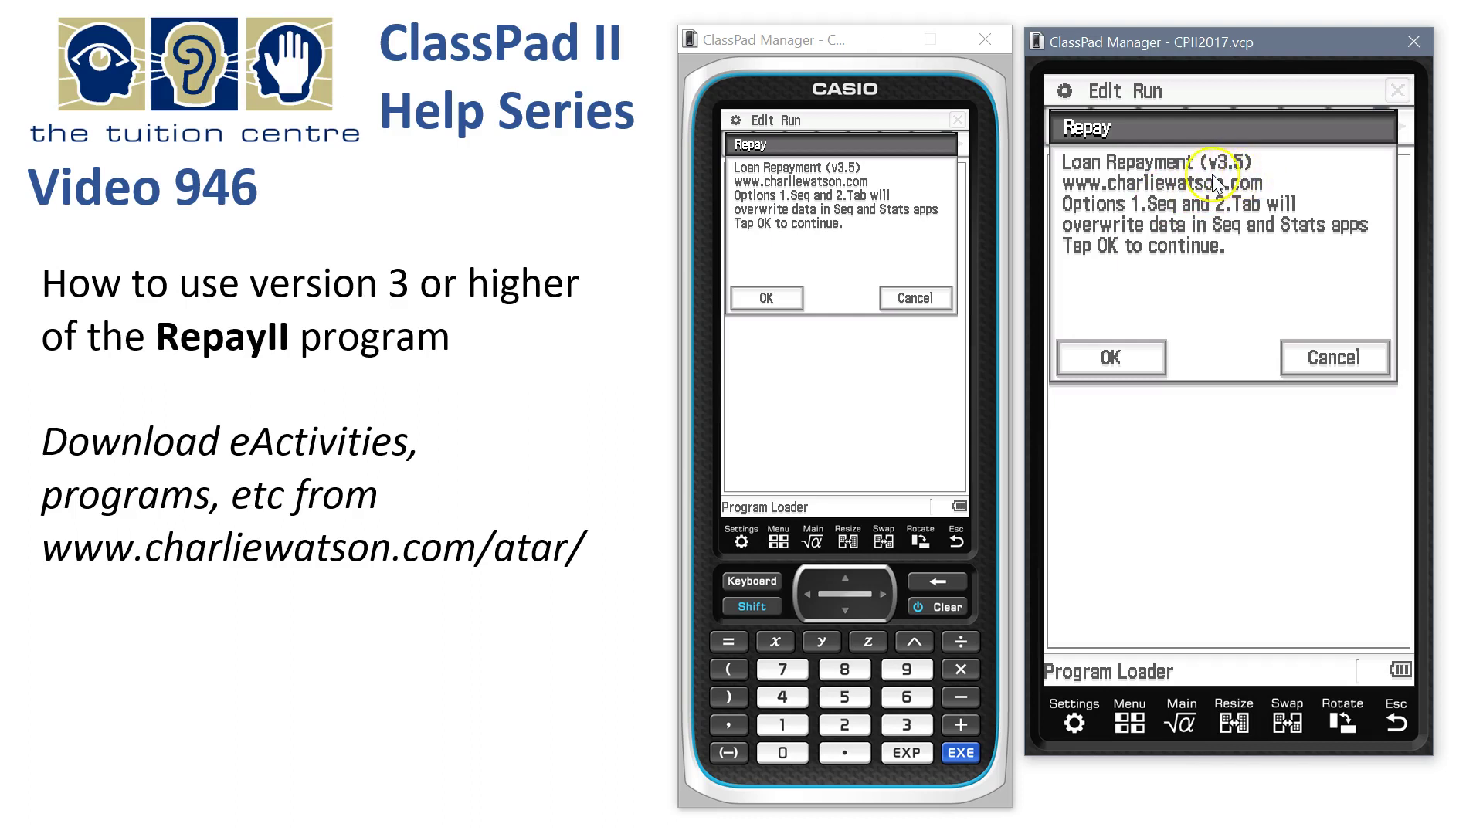
Pass the introduction and enter a $4000 loan at 15% interest
left_click(1131, 340)
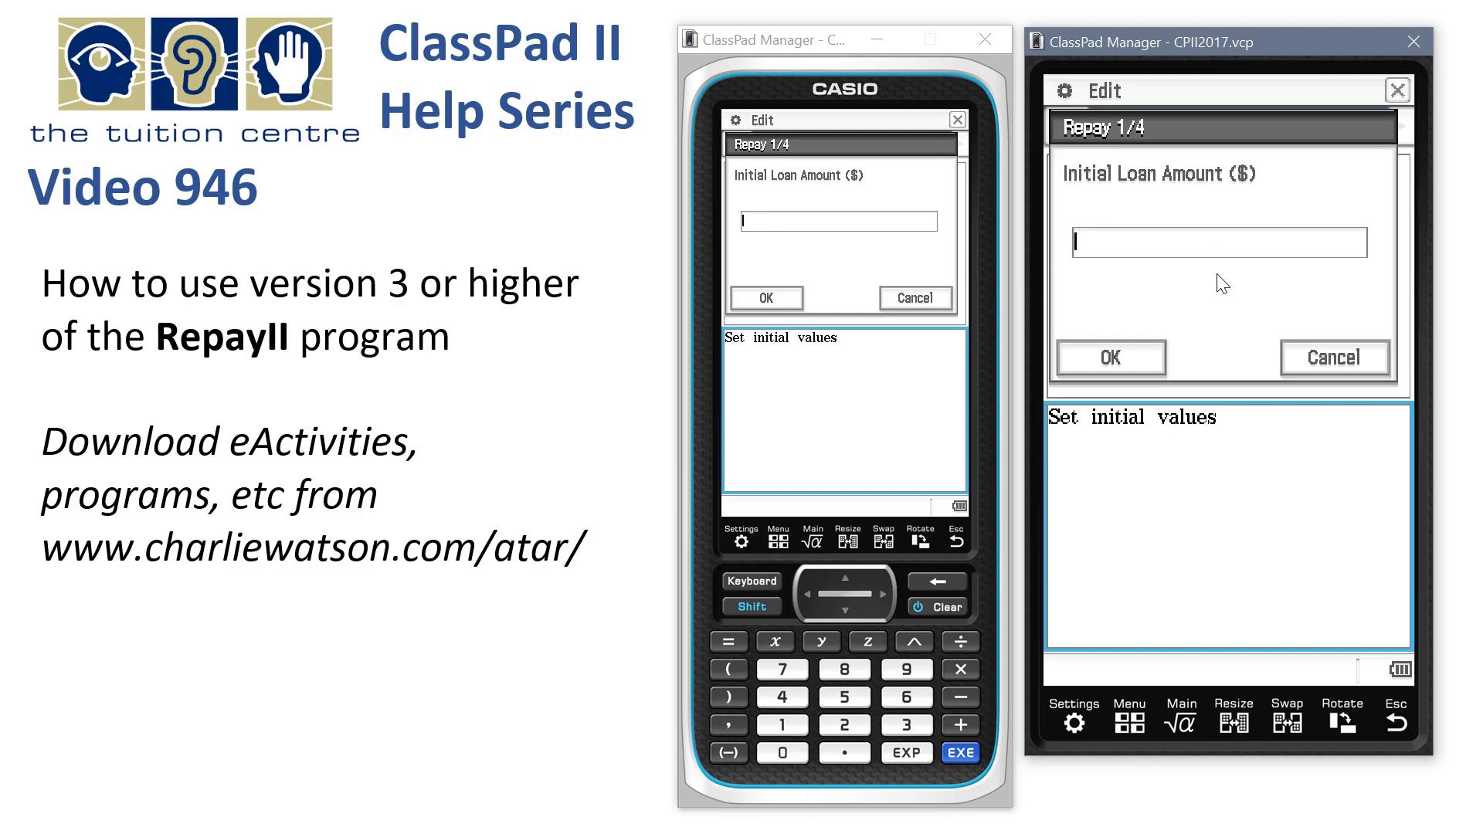
left_click(784, 700)
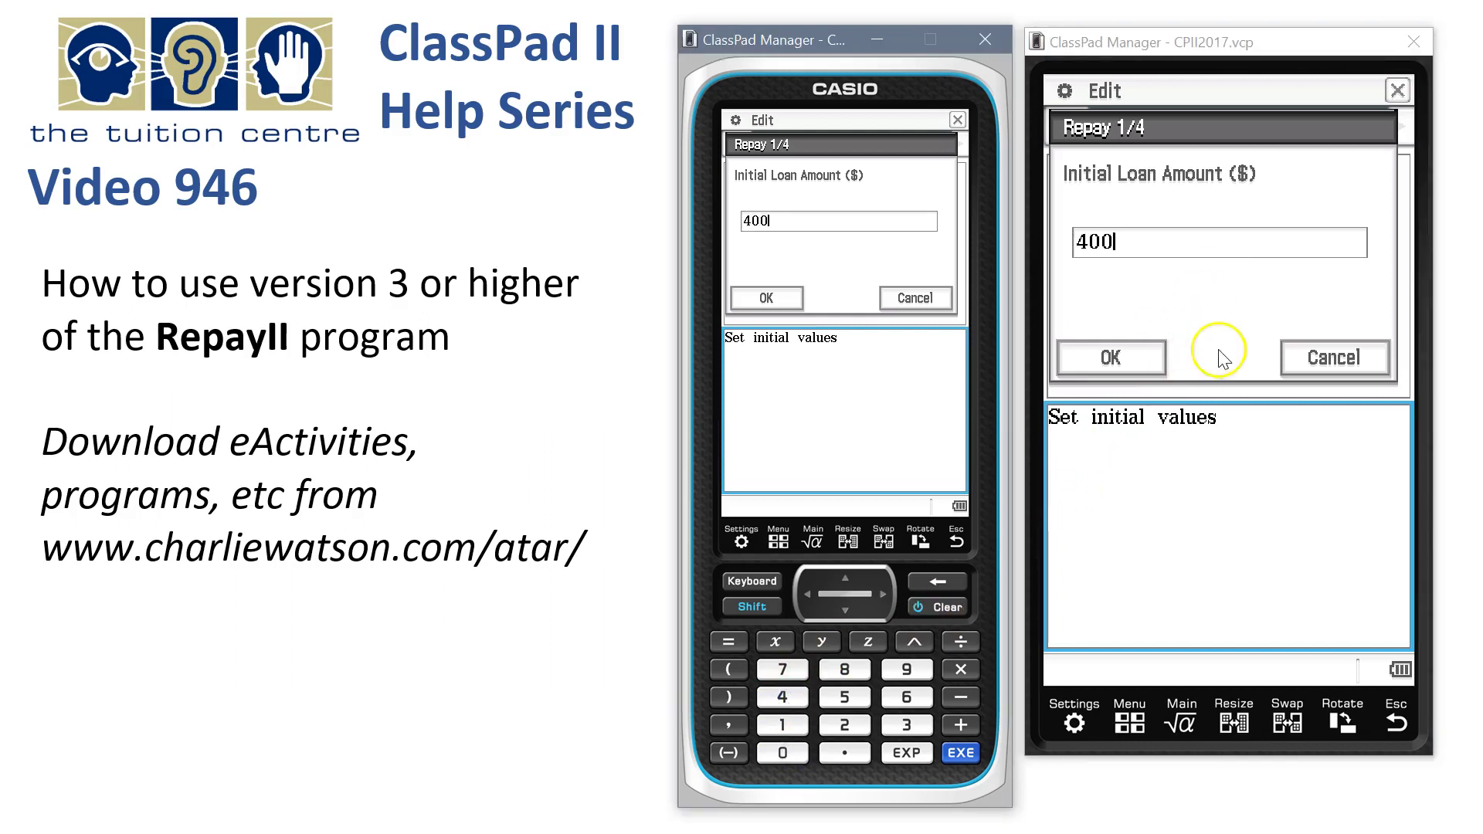
left_click(1141, 364)
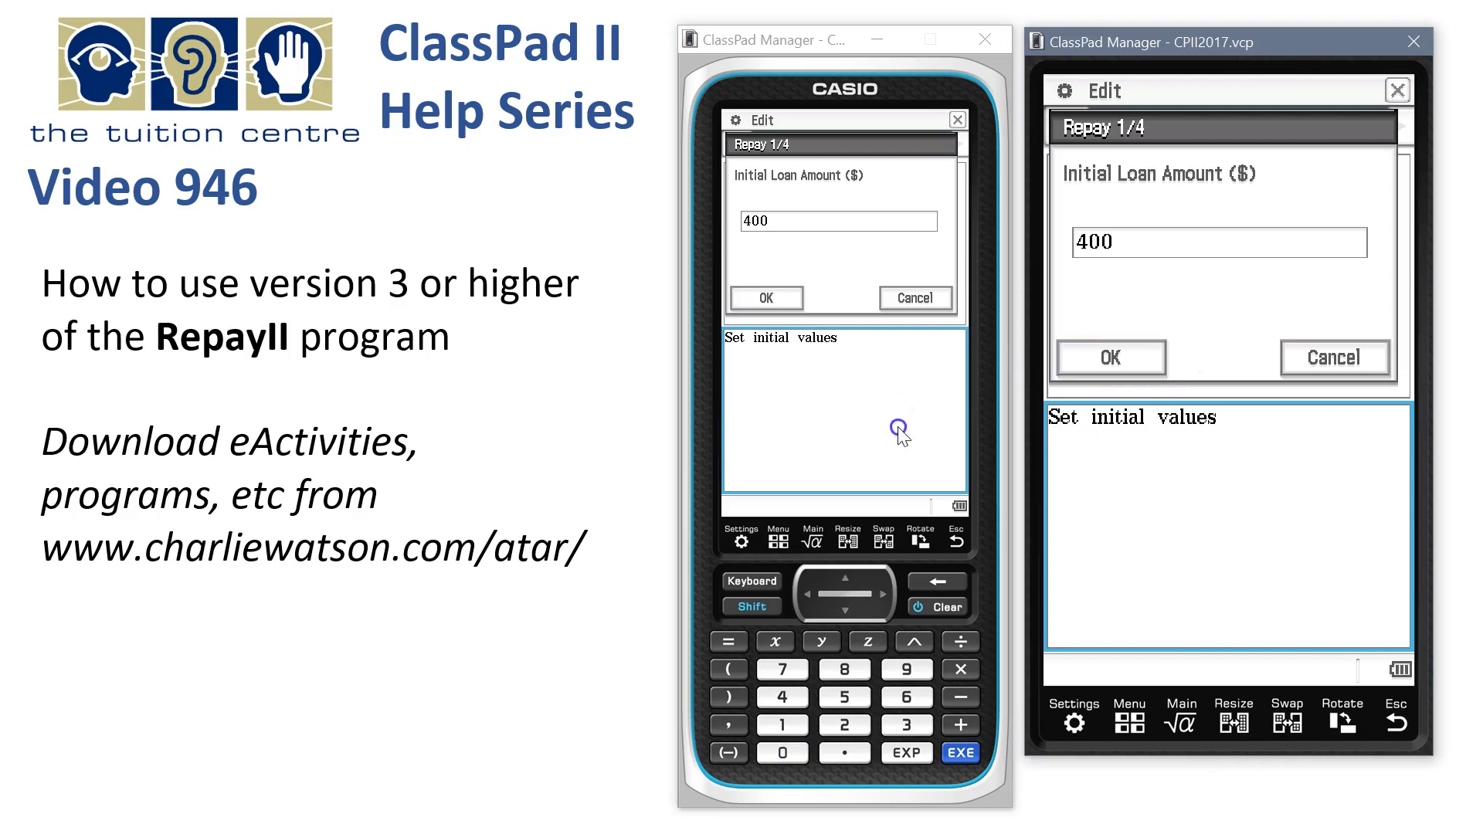
left_click(773, 753)
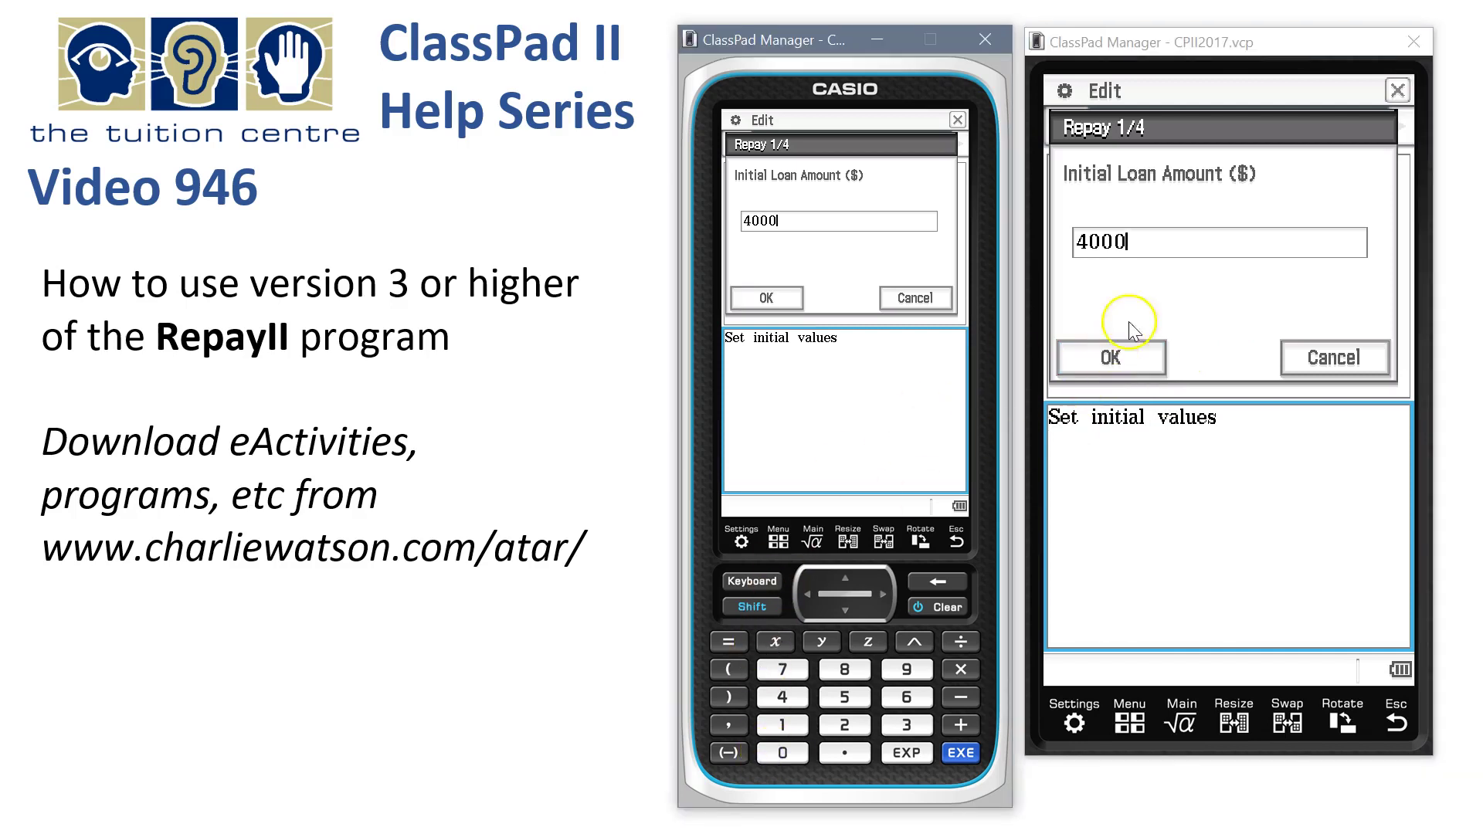
left_click(1125, 360)
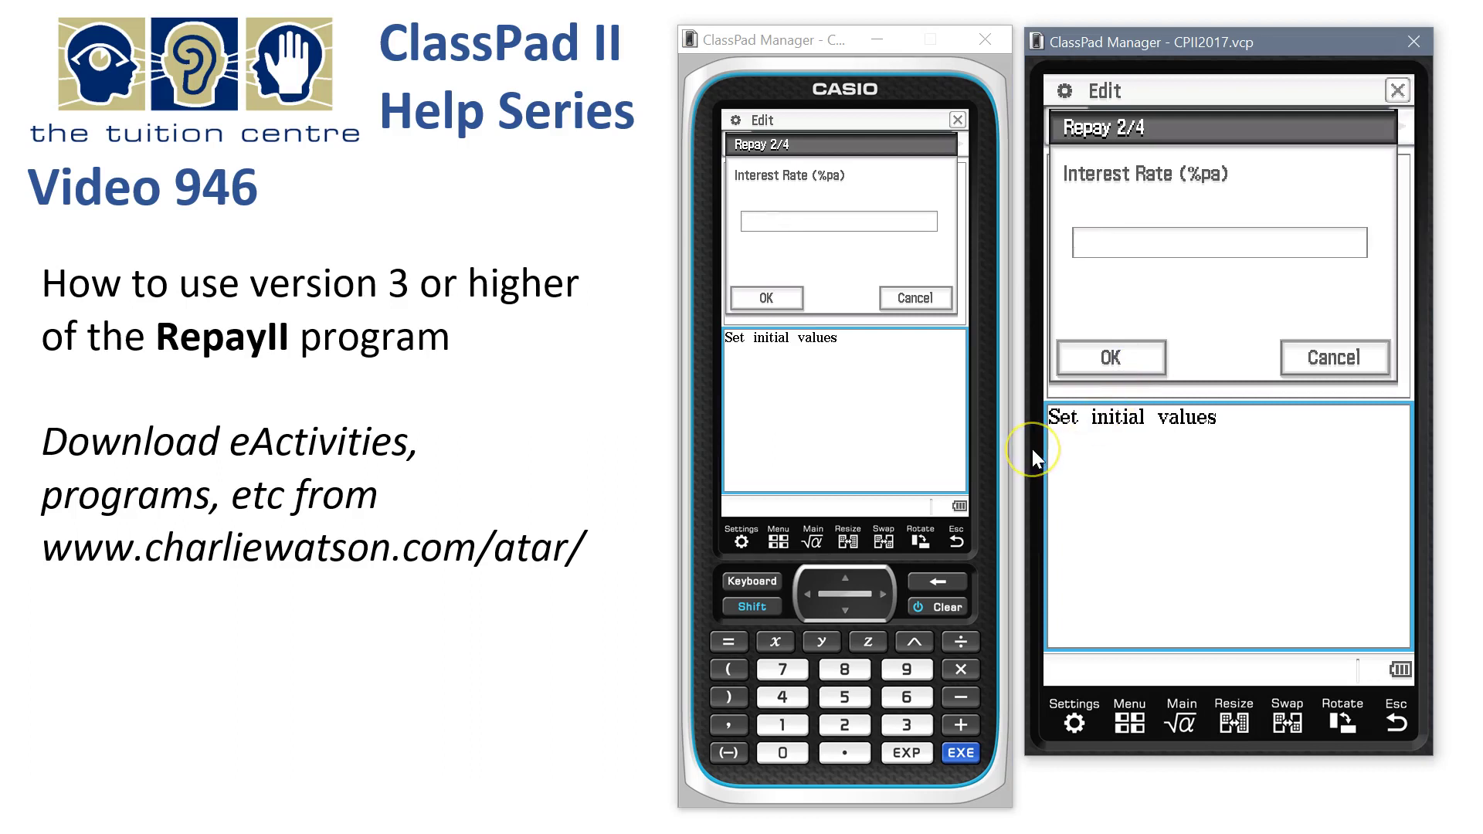
left_click(783, 725)
left_click(845, 699)
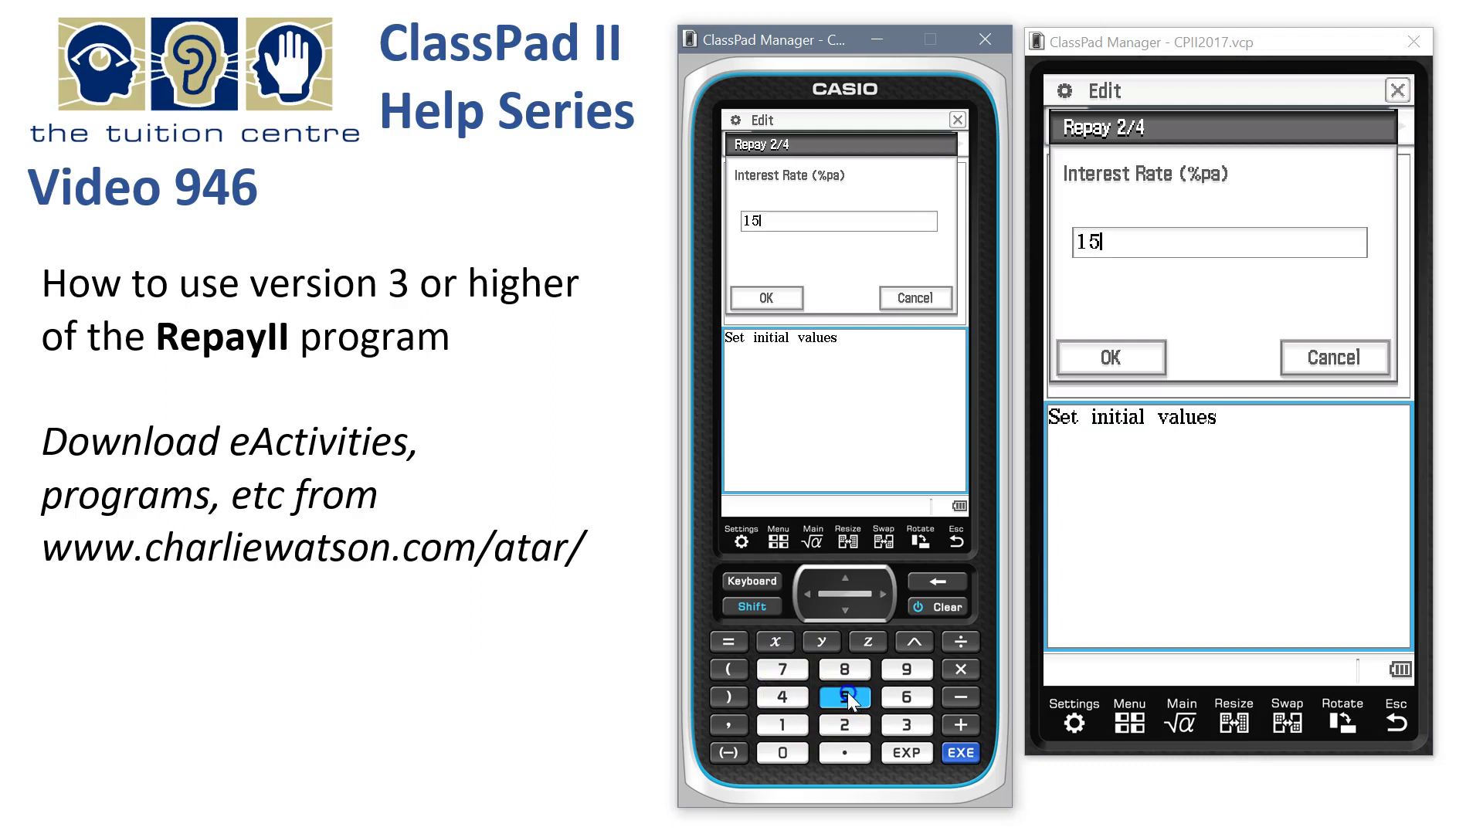
left_click(1128, 358)
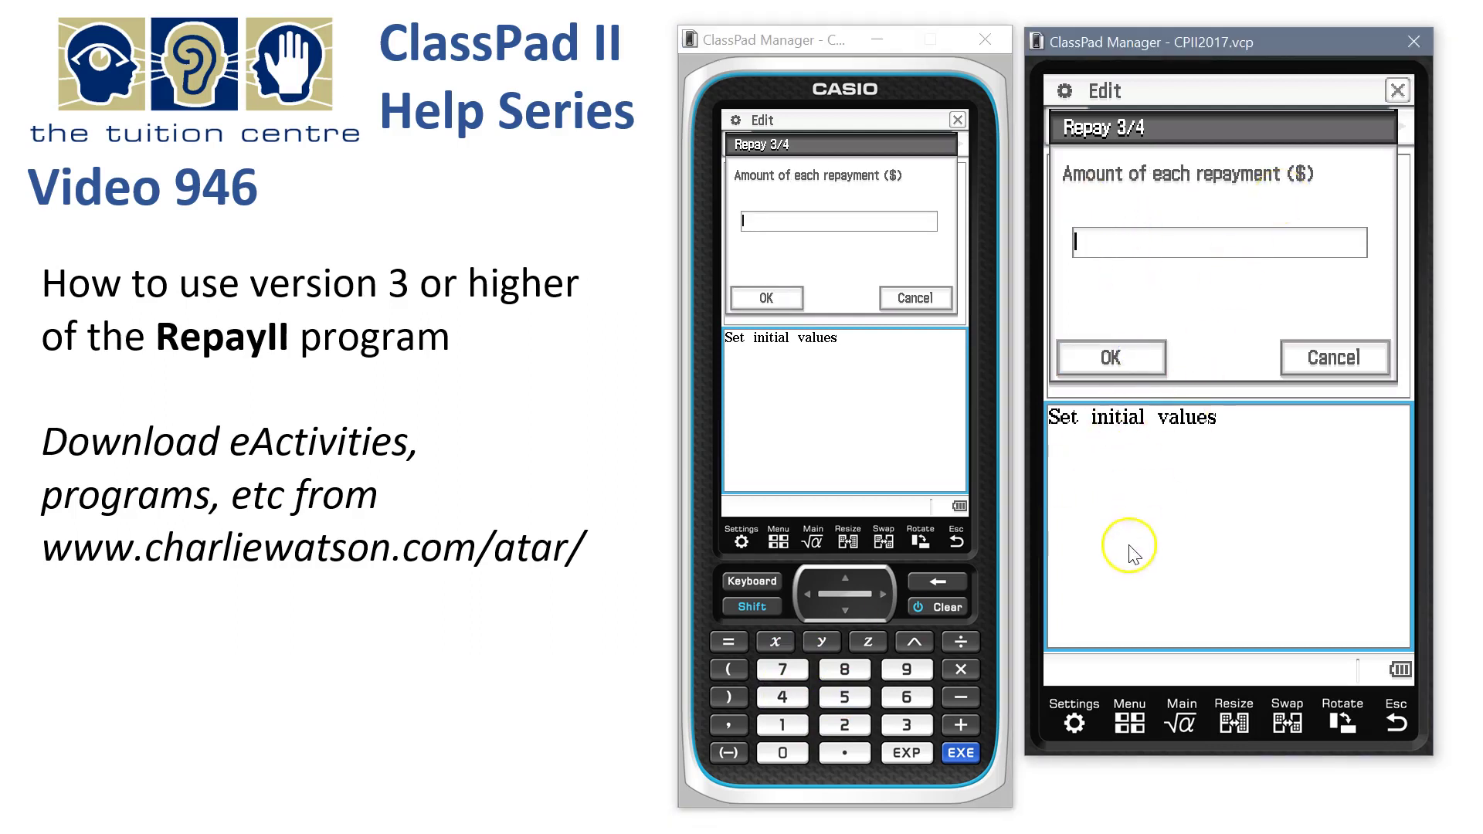
Enter $180 repayments, 12 per year, giving the 27-payment loan summary
left_click(783, 725)
left_click(845, 670)
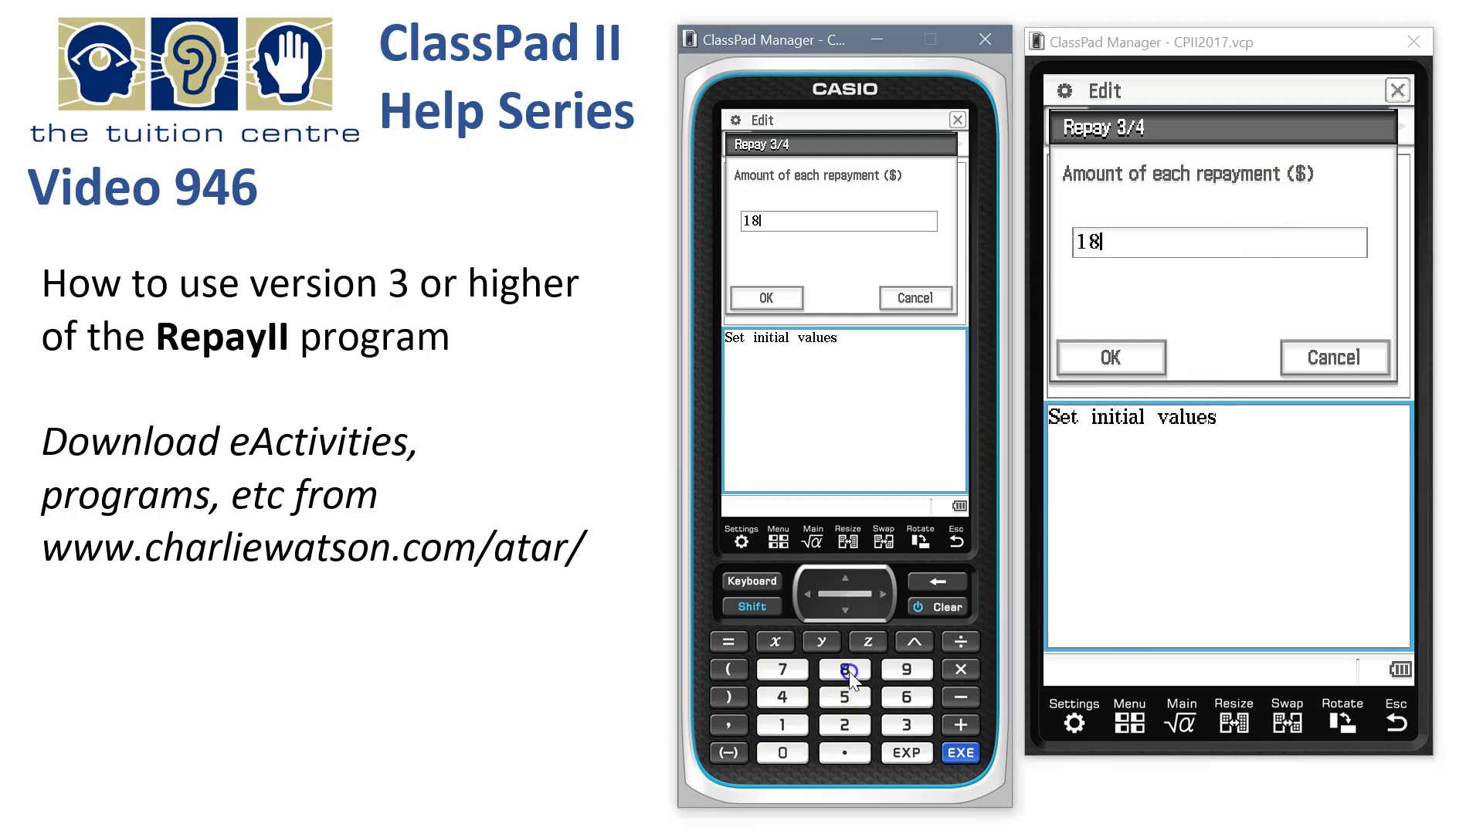
left_click(785, 754)
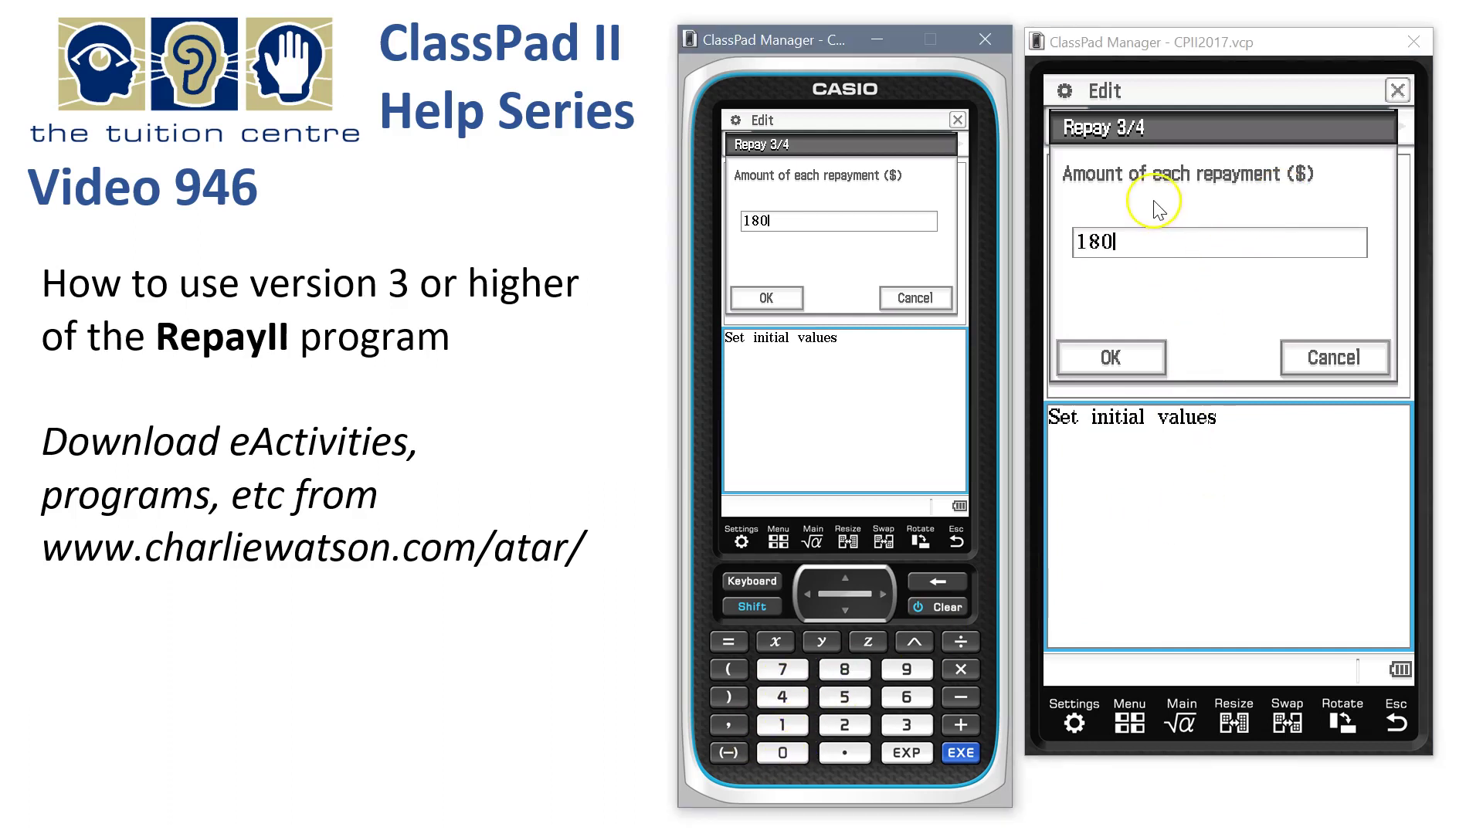
left_click(1138, 363)
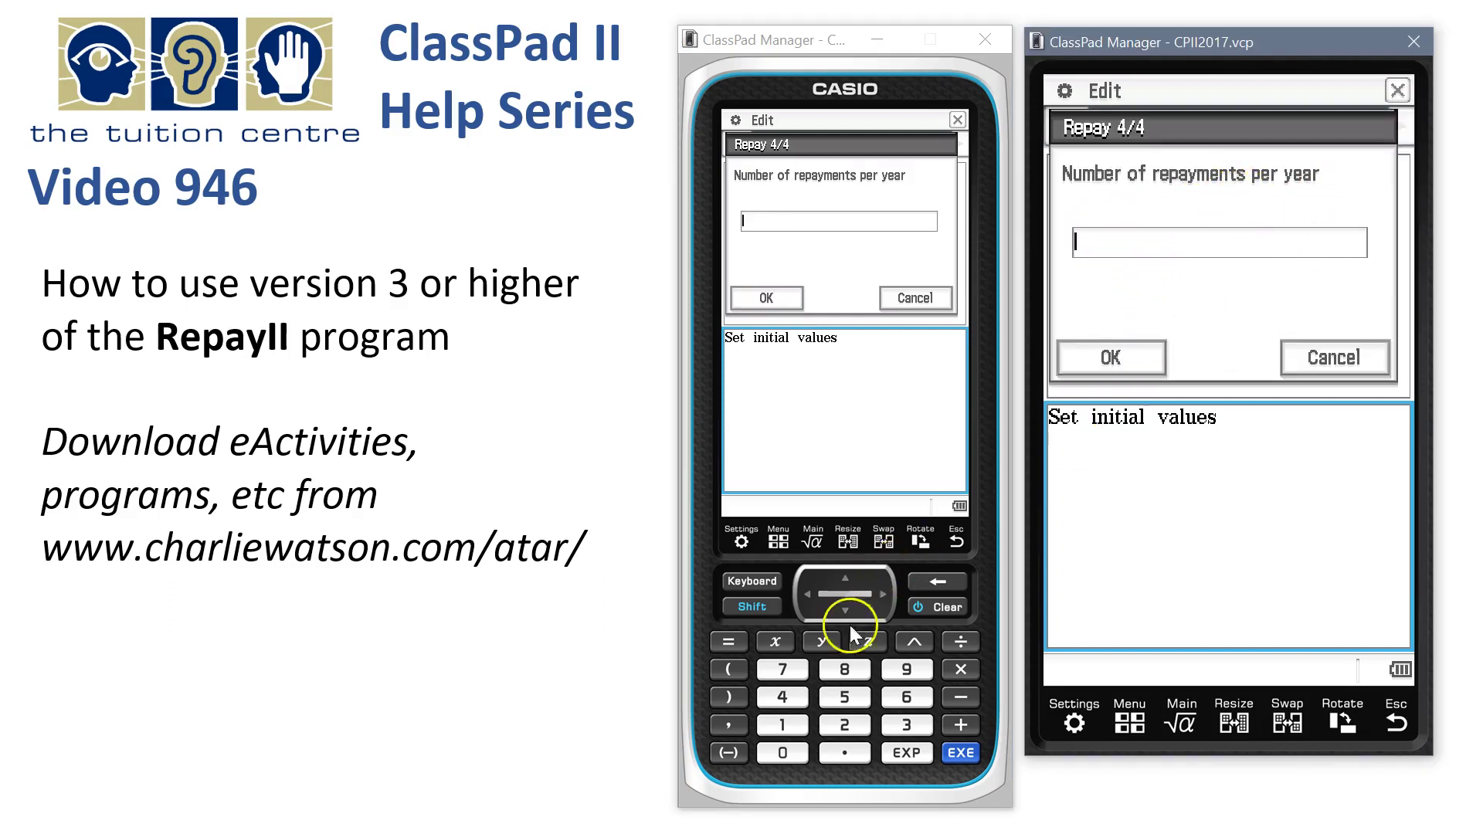
left_click(788, 730)
left_click(848, 729)
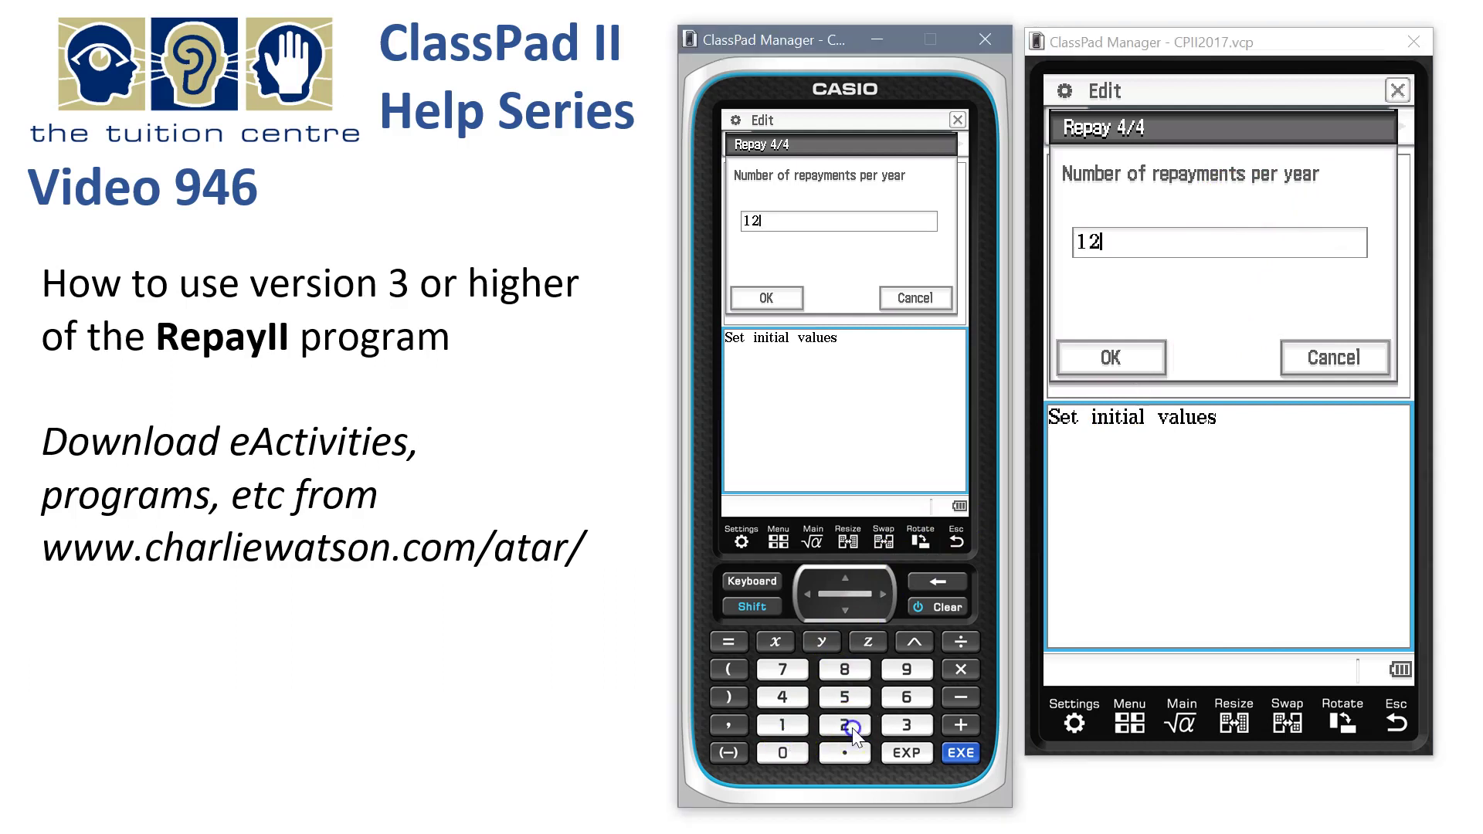
left_click(1120, 363)
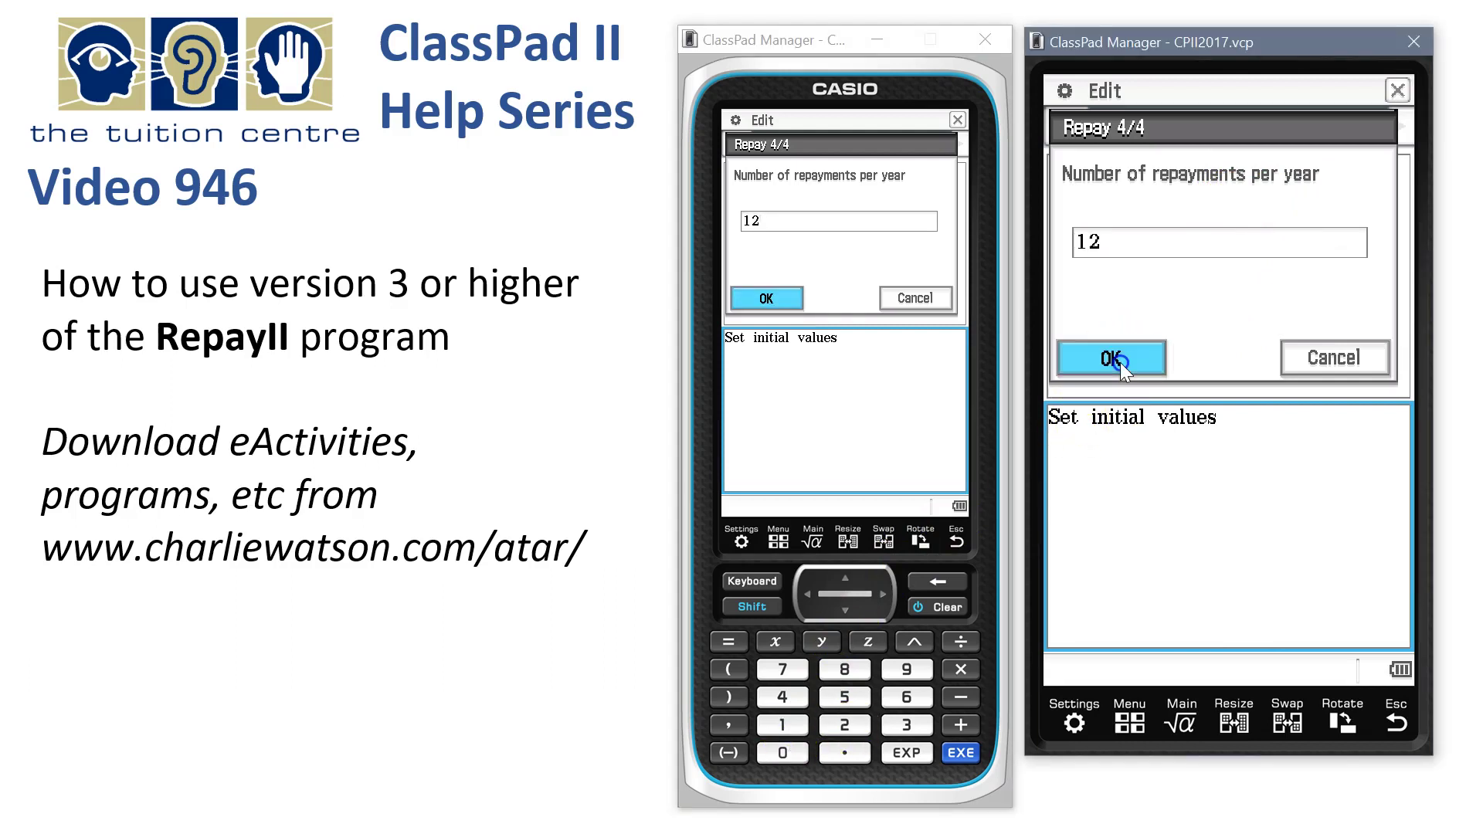
left_click(1087, 440)
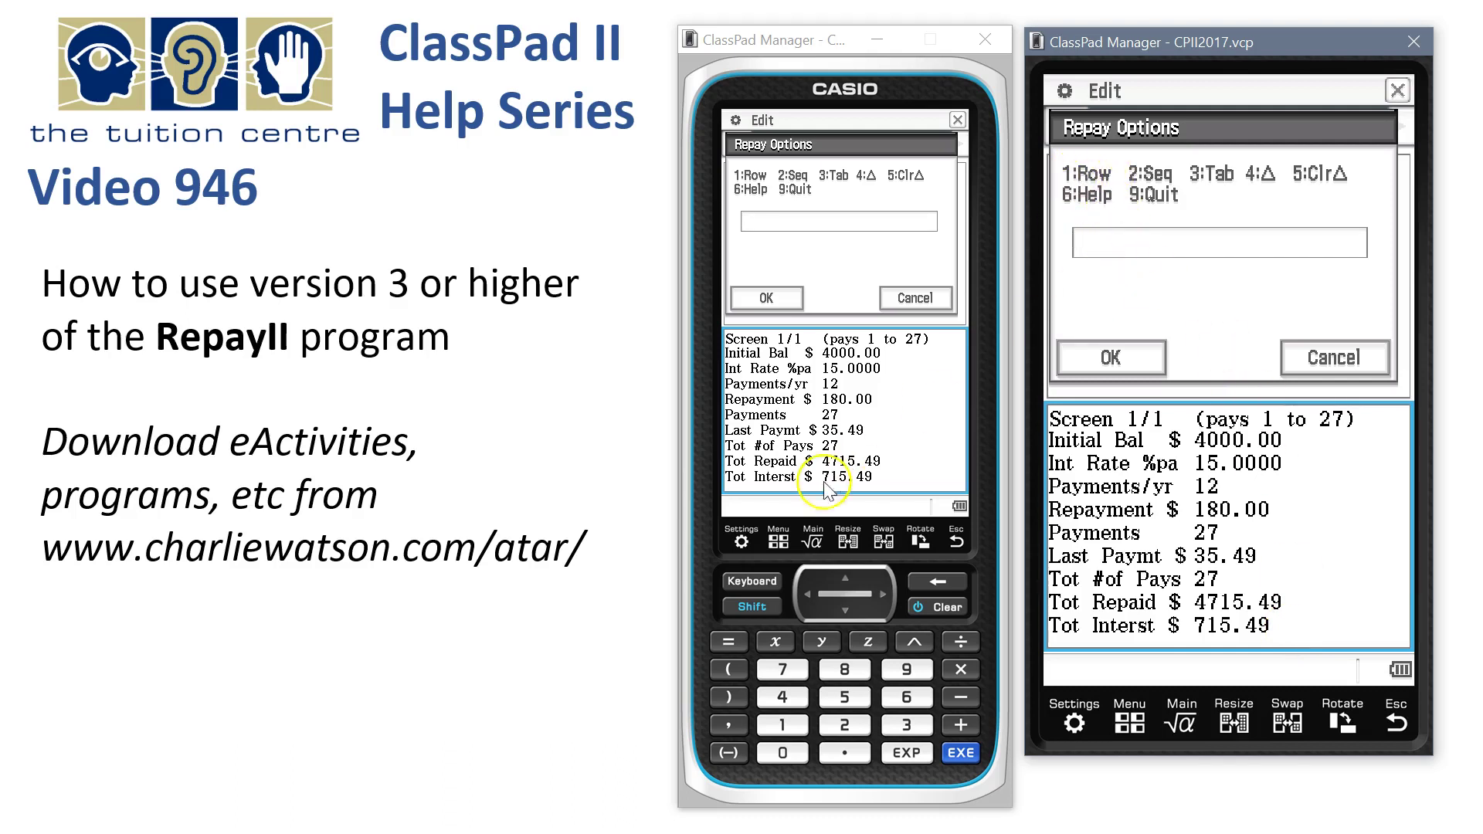
Use the Row option to display payment 12: start $2477.19, interest $30.96, end $2328.15
left_click(783, 734)
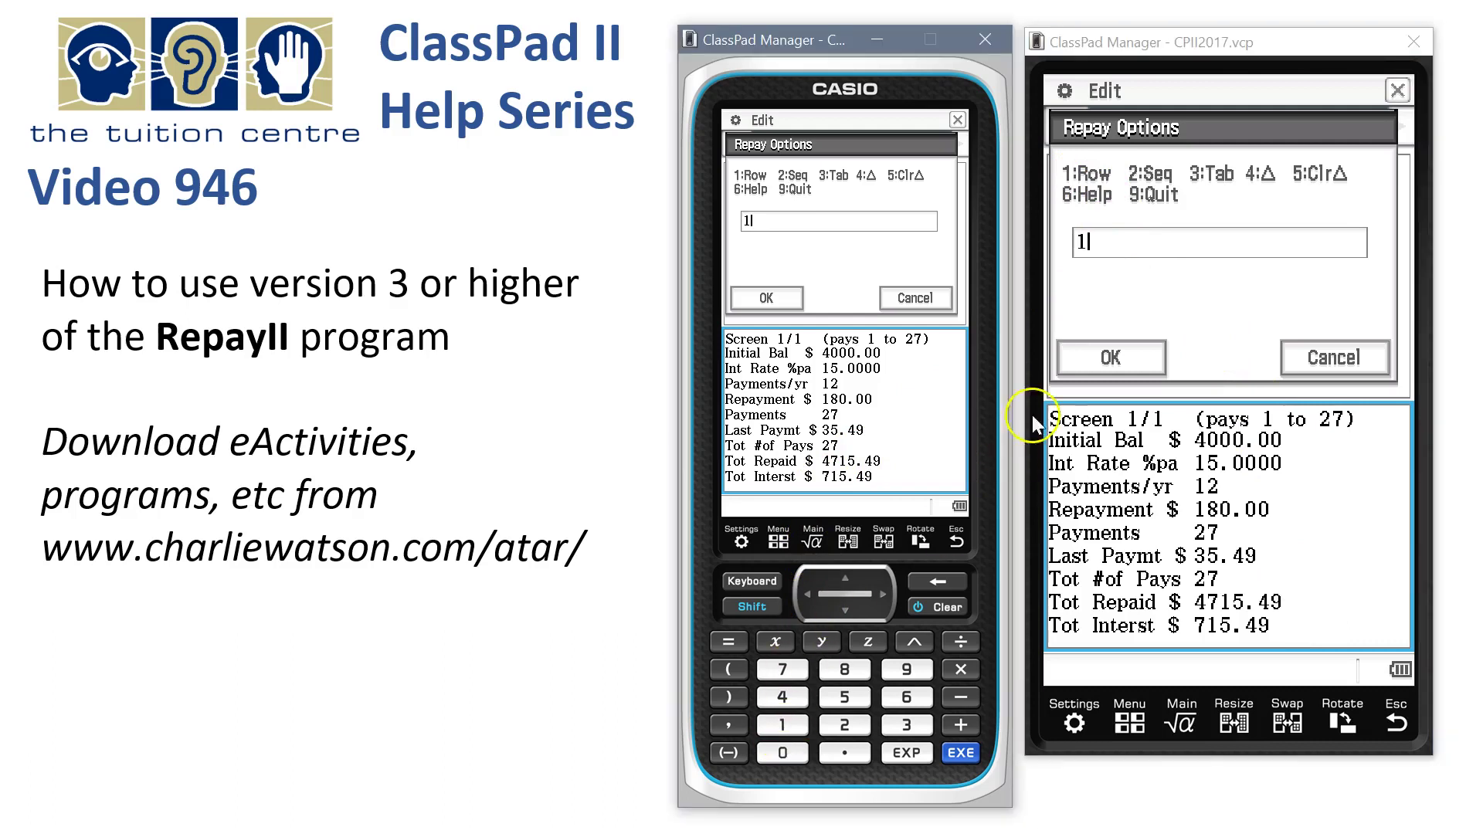
left_click(1112, 357)
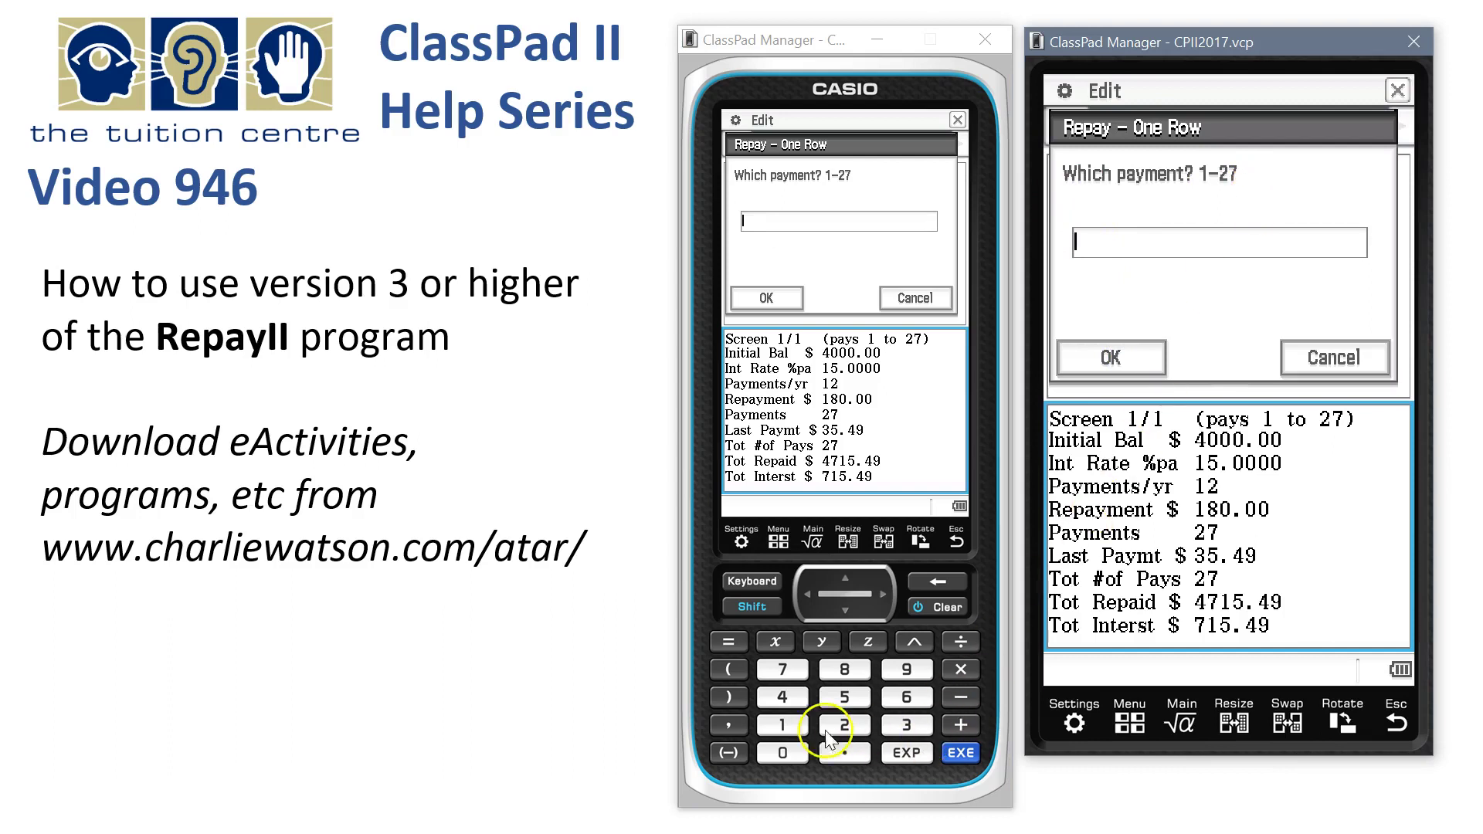
left_click(800, 734)
left_click(850, 725)
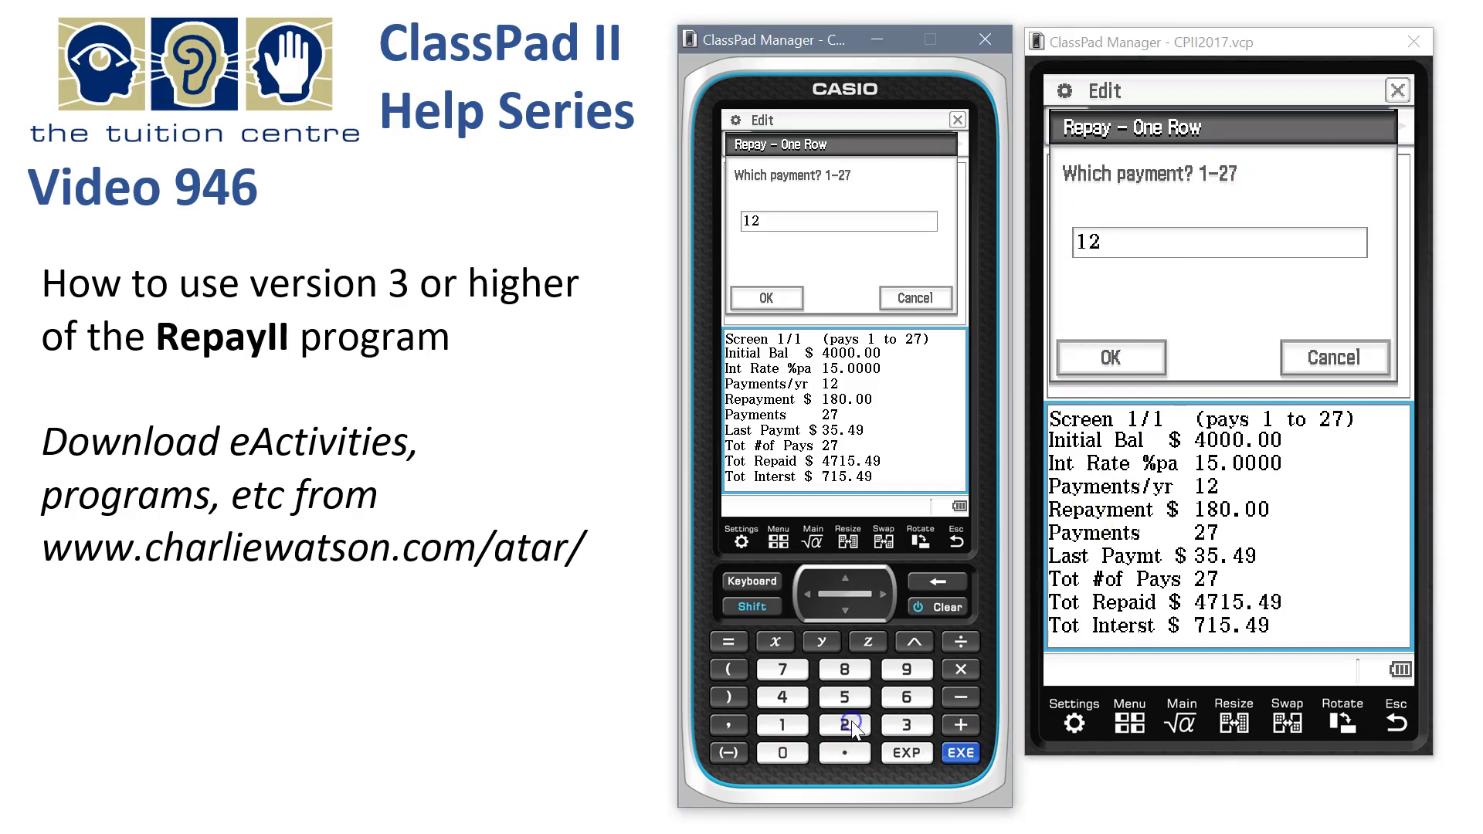
left_click(1120, 357)
left_click(1125, 354)
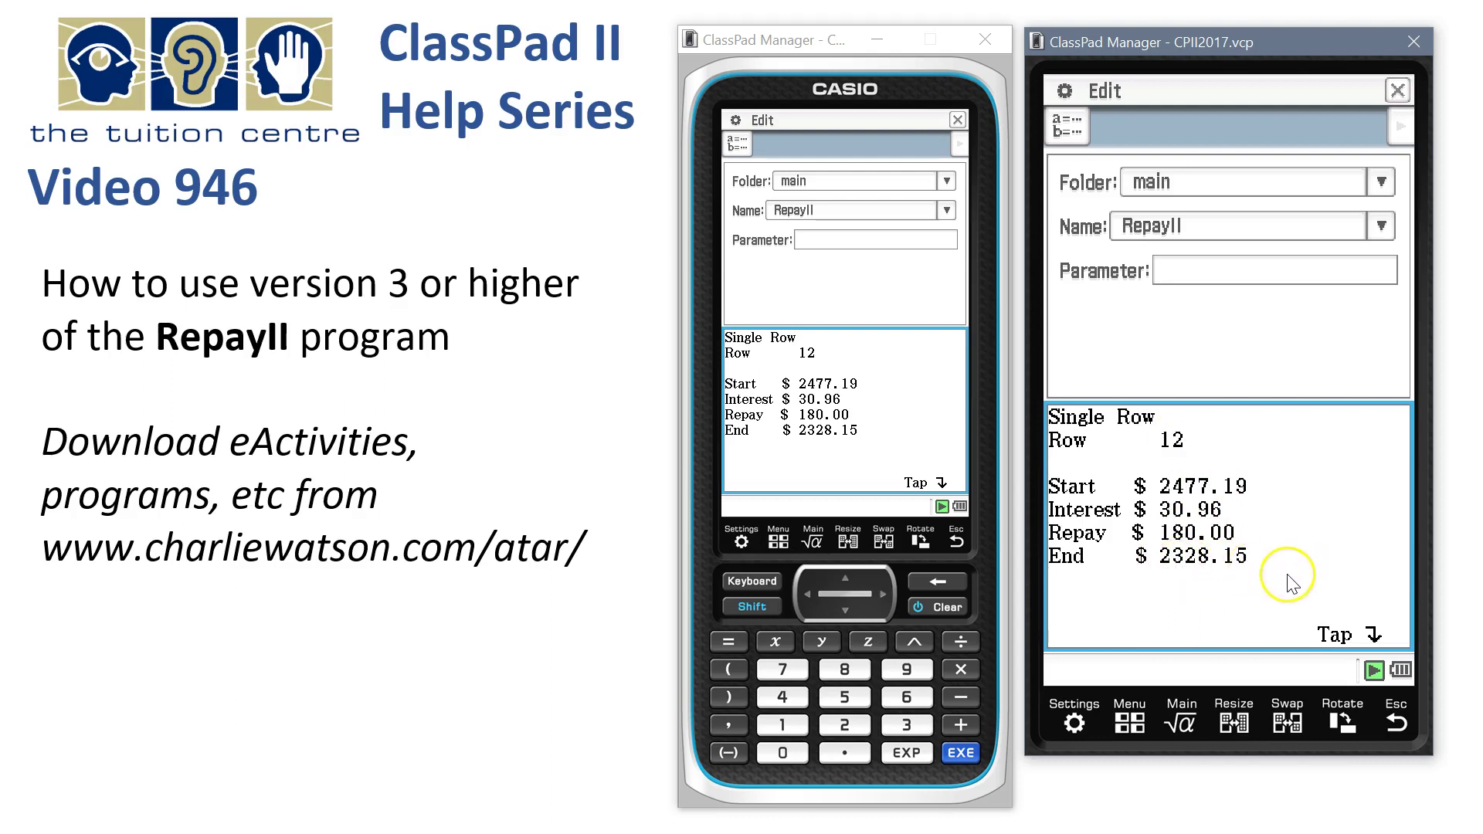
left_click(1374, 670)
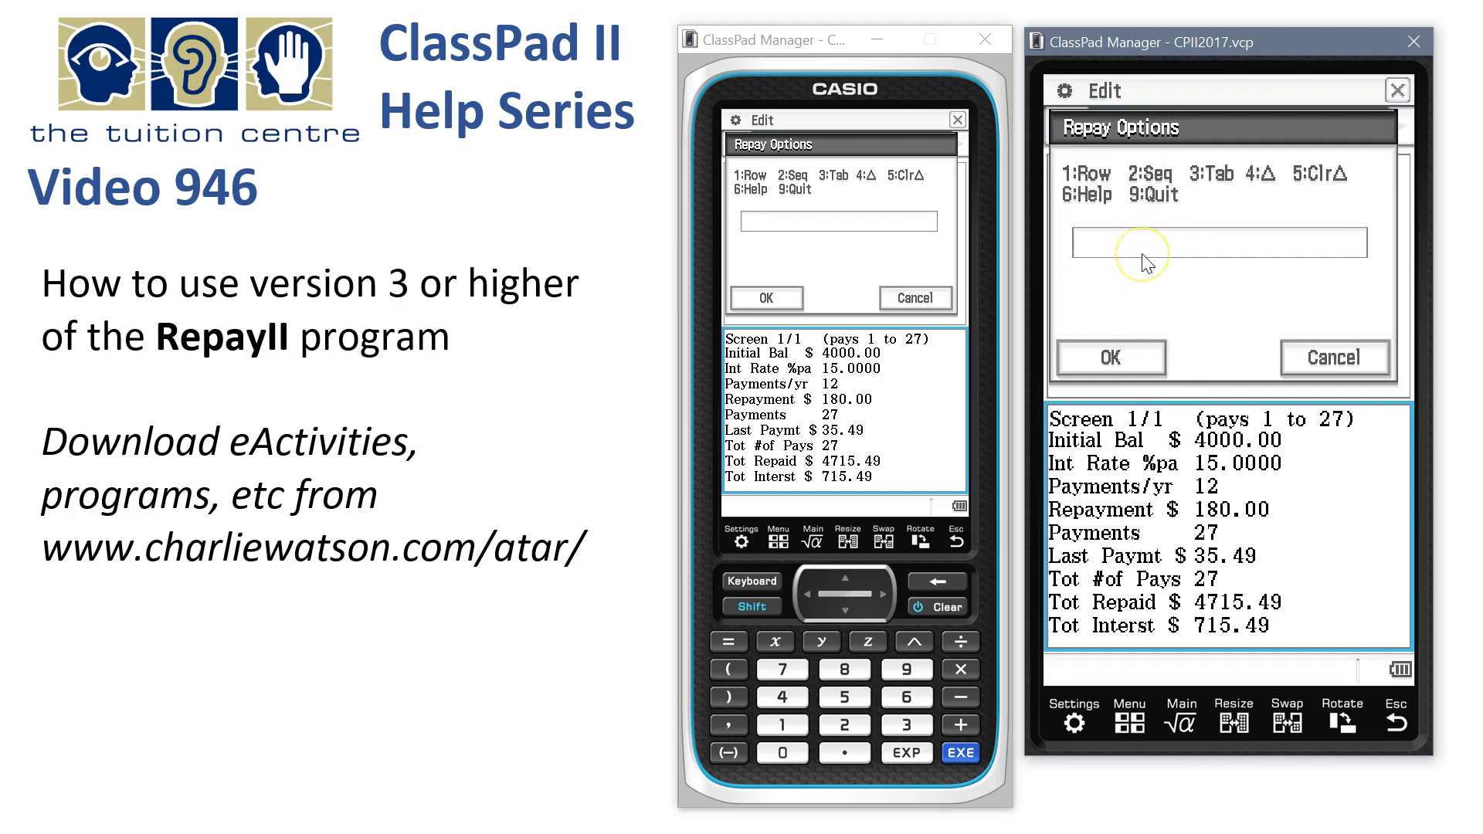
Enter 2, the Seq option, at the Repay Options prompt
left_click(848, 726)
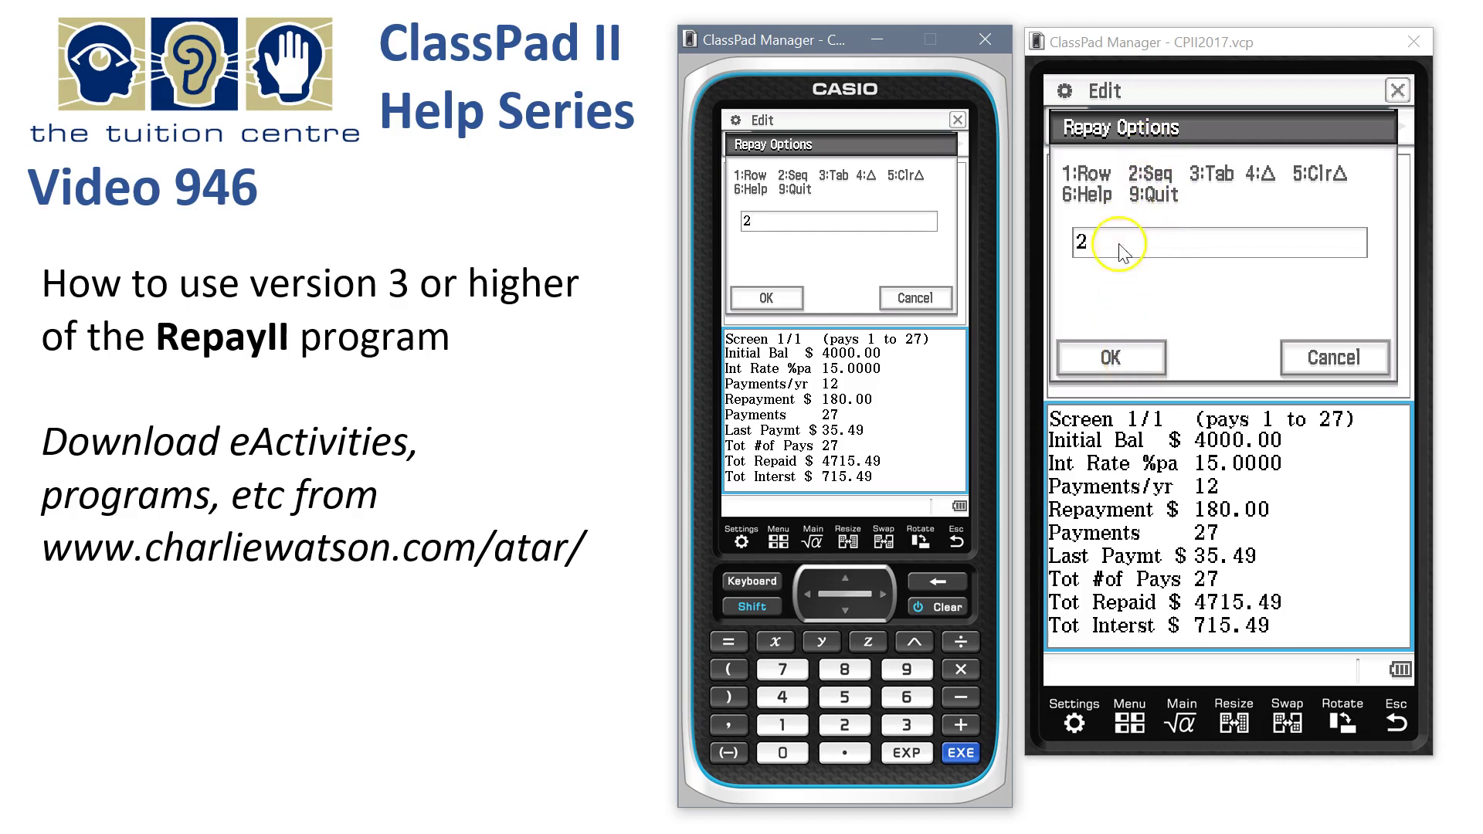
Open the sequence table from a1=4000 and page down to payment 22's balance of 900.15
left_click(1100, 360)
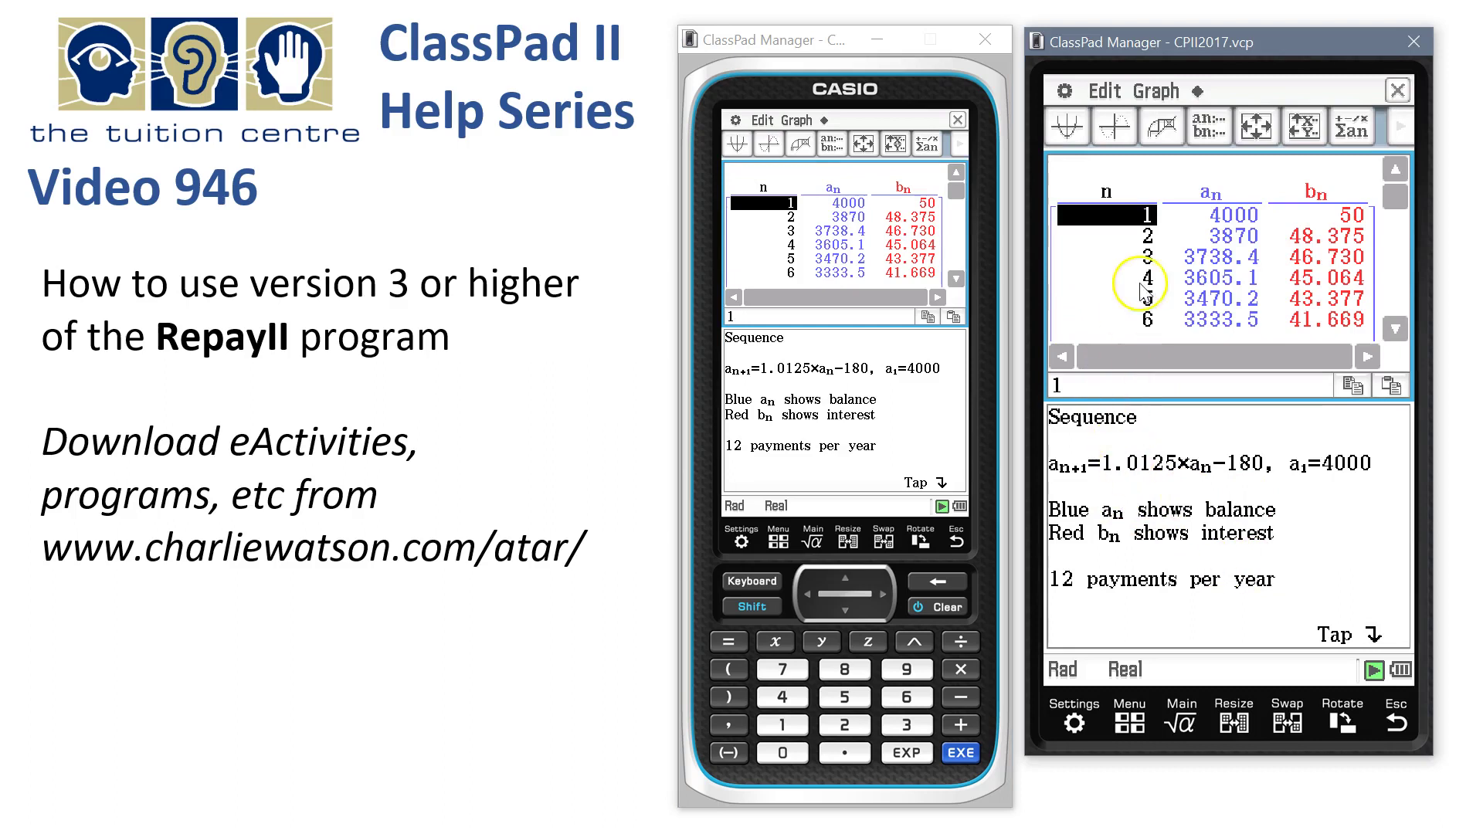
left_click(1221, 219)
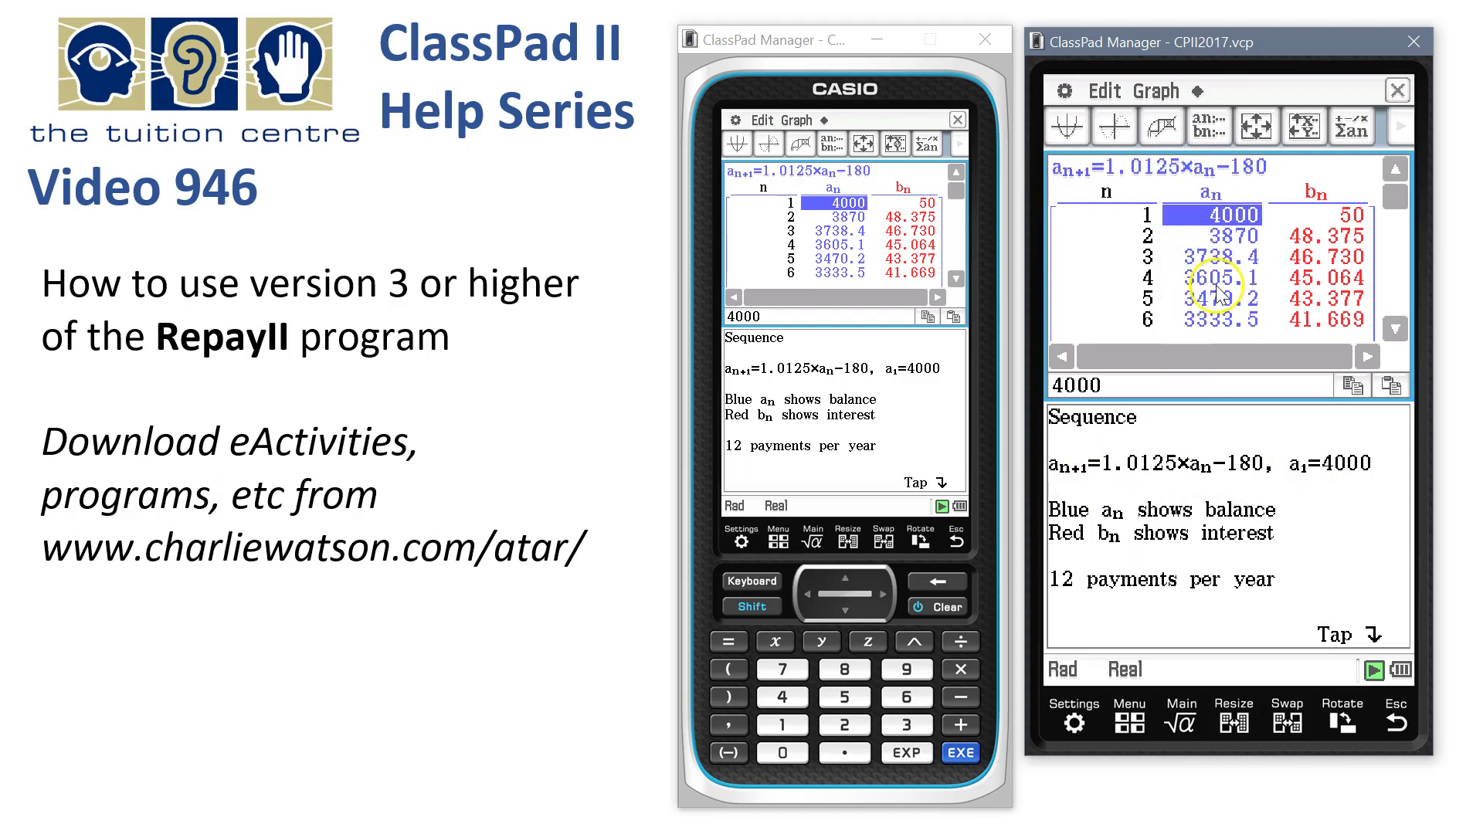
left_click(1400, 303)
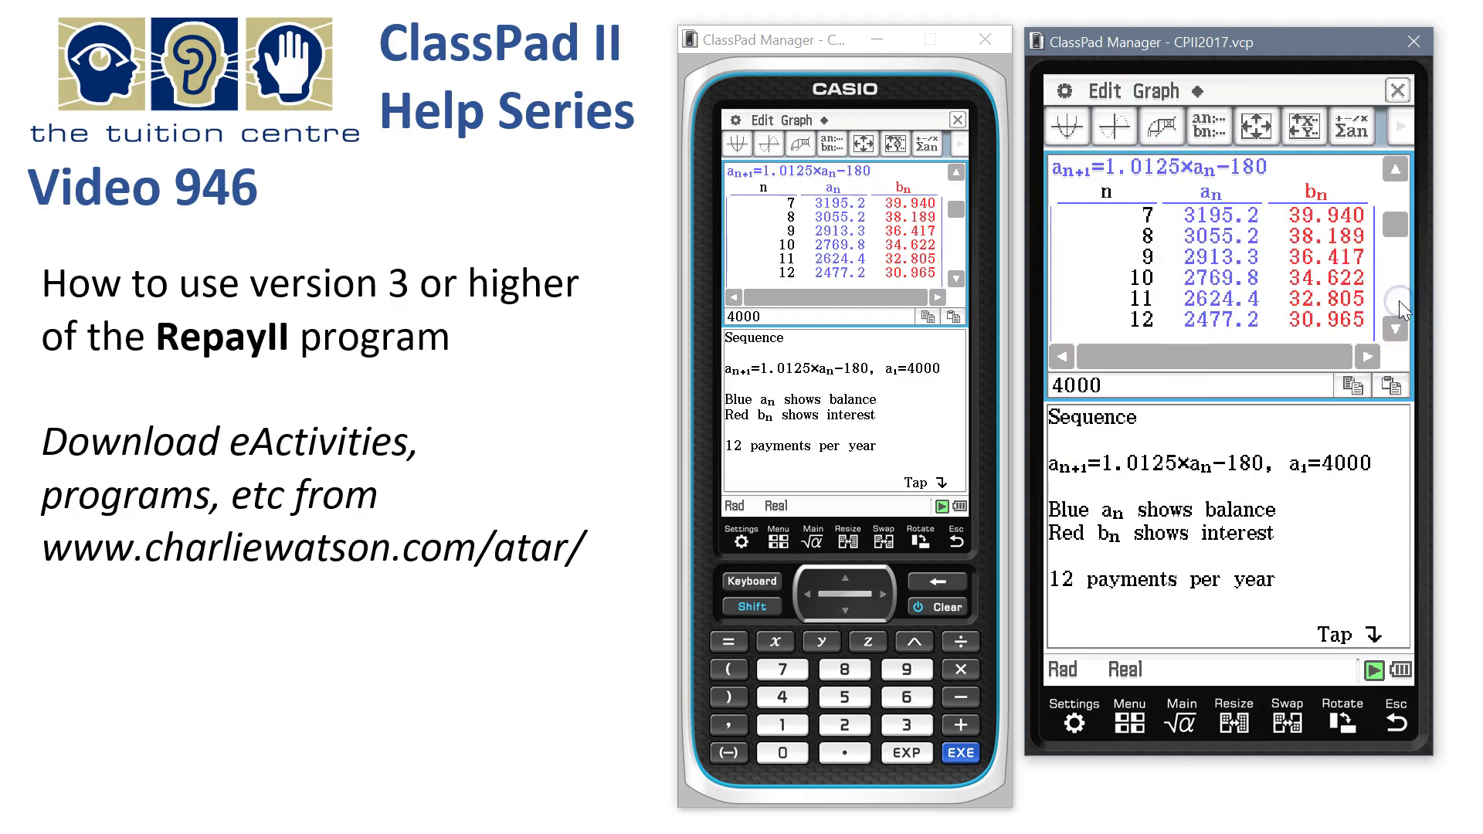
left_click(1400, 304)
left_click(1400, 303)
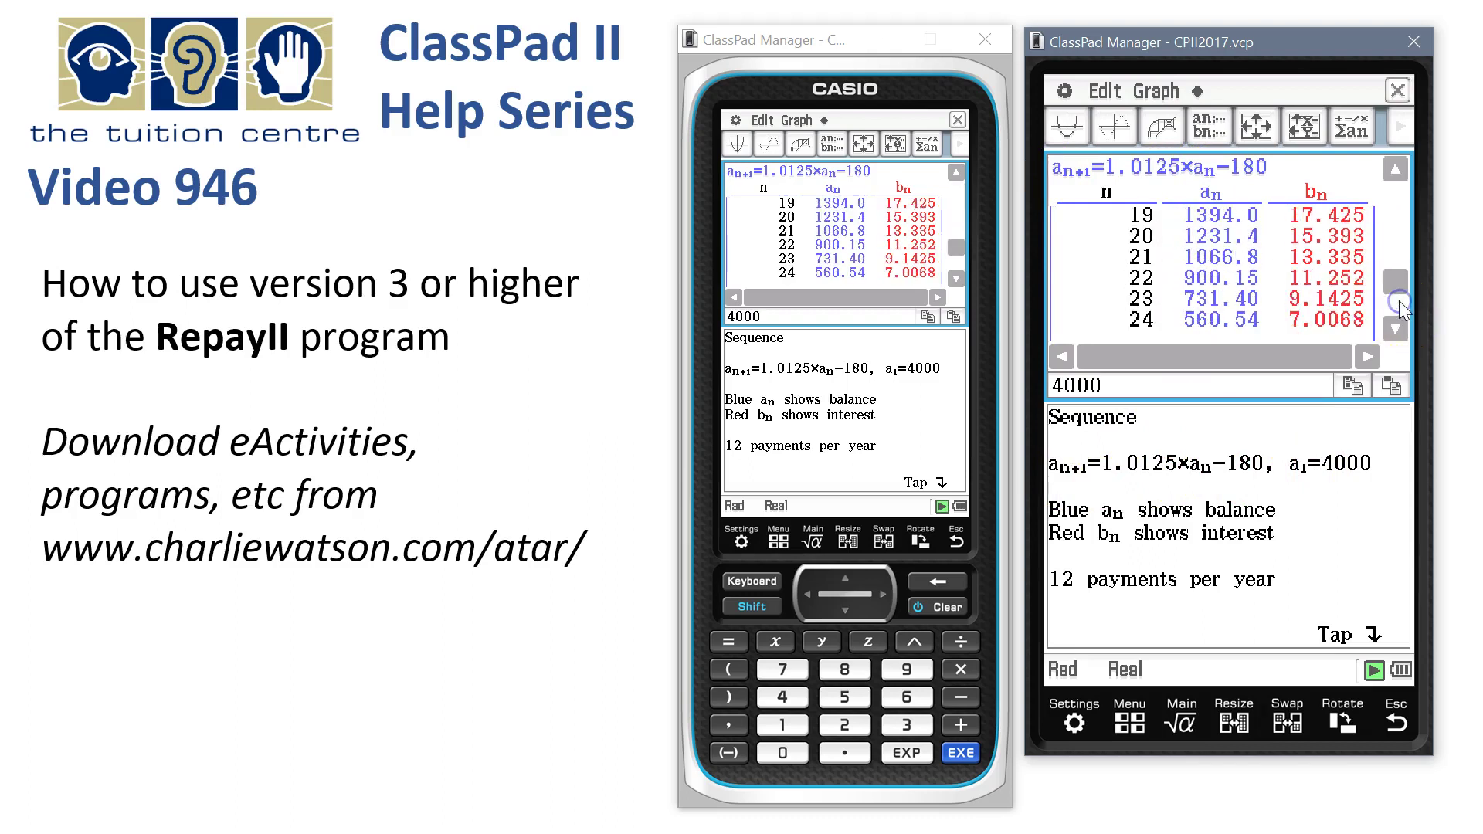
left_click(1207, 278)
left_click(1249, 286)
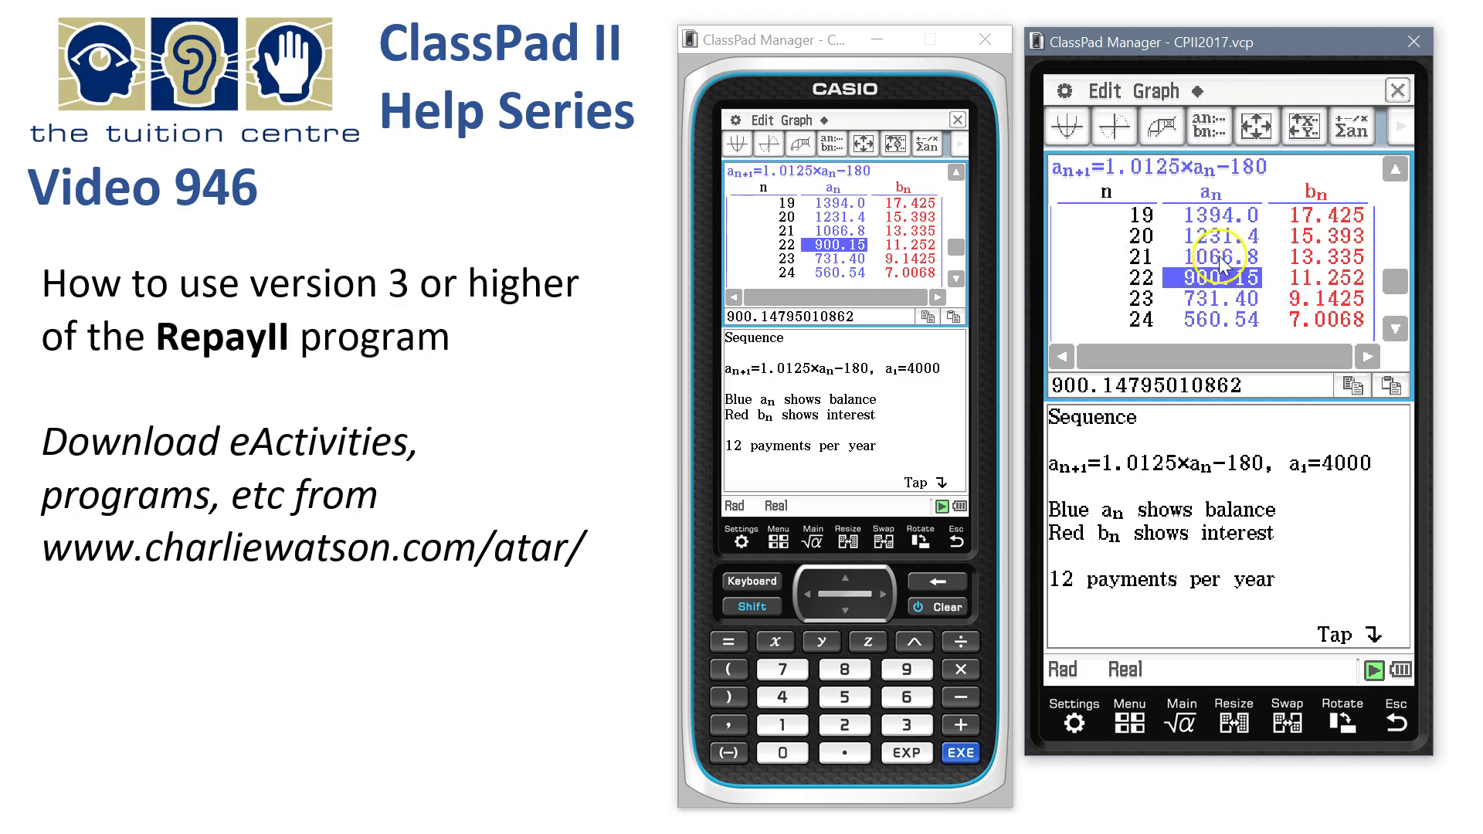
left_click(1219, 260)
left_click(1222, 279)
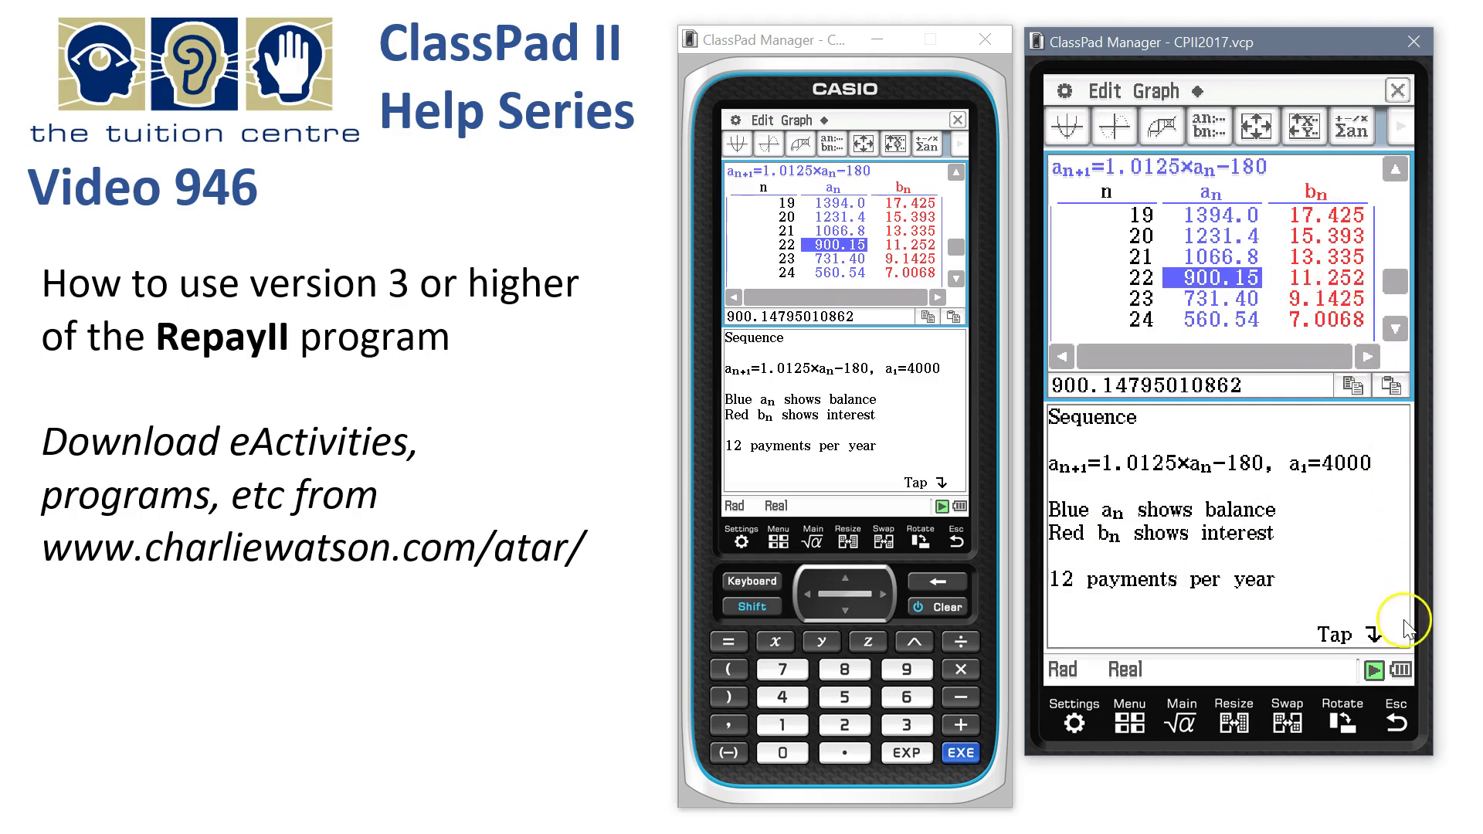
Choose the Tab option 3 and show all 27 rows in the repayment table
left_click(1373, 671)
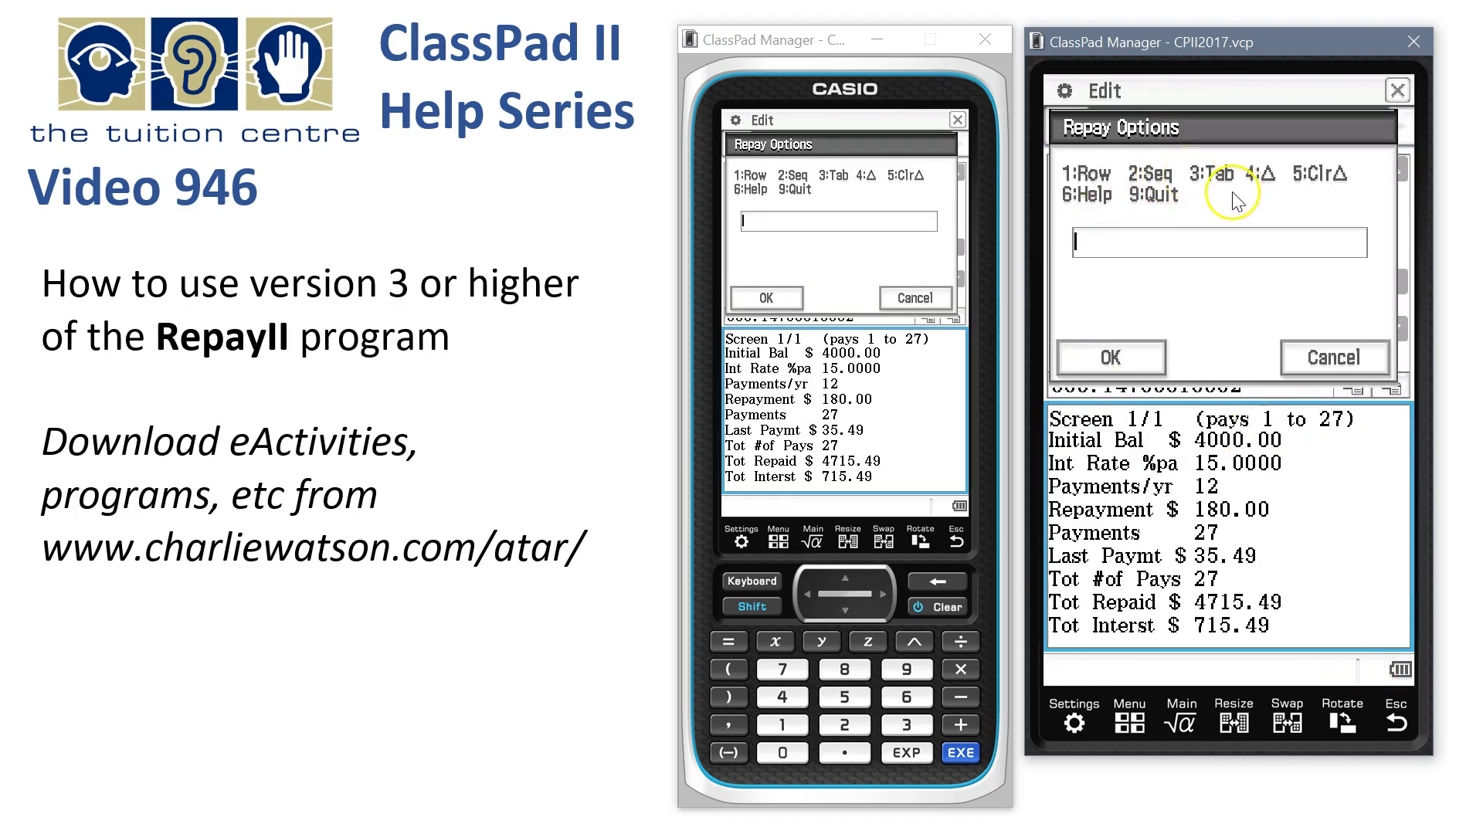
left_click(907, 725)
left_click(1106, 360)
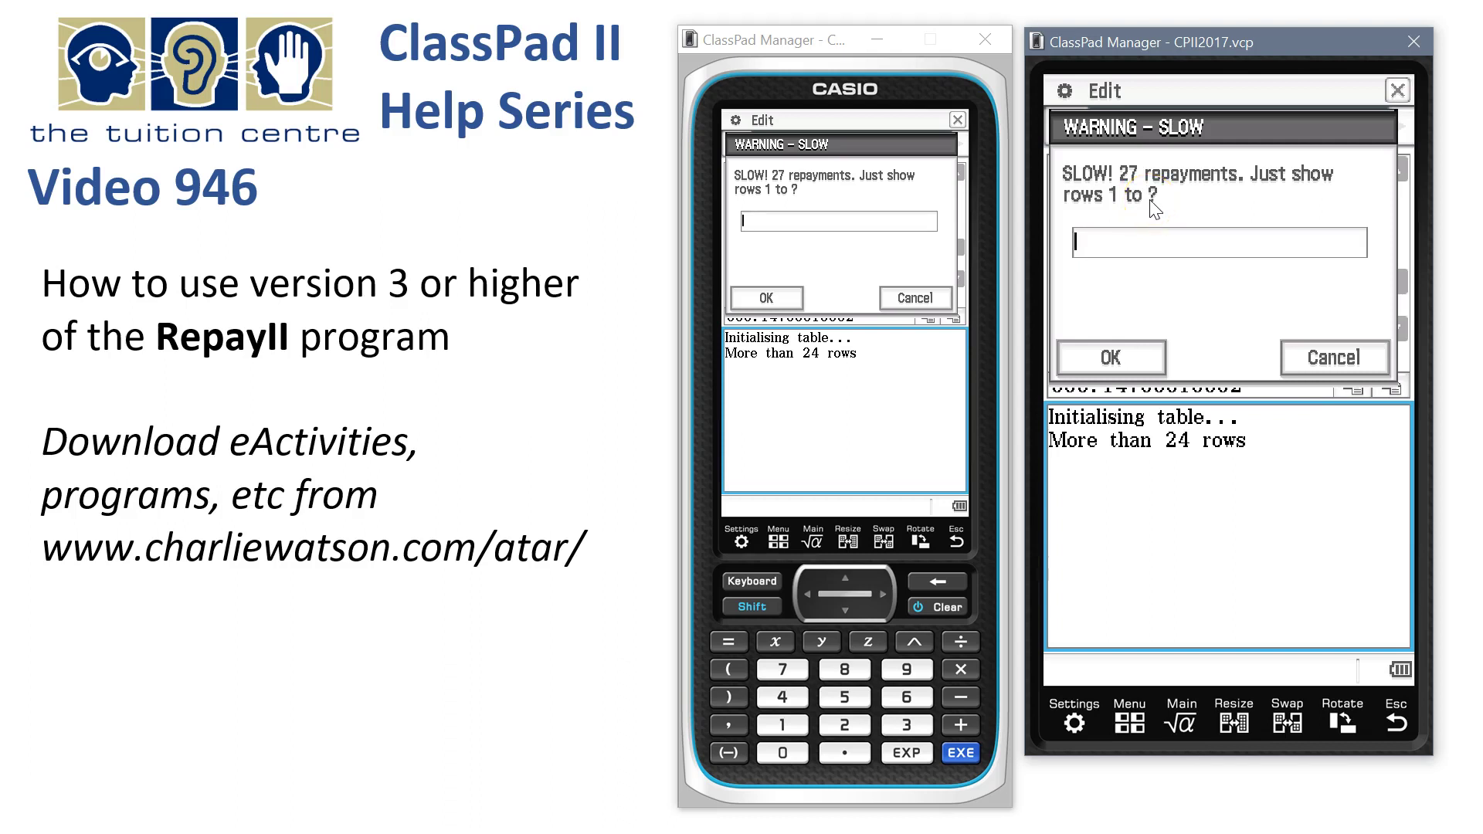
left_click(844, 725)
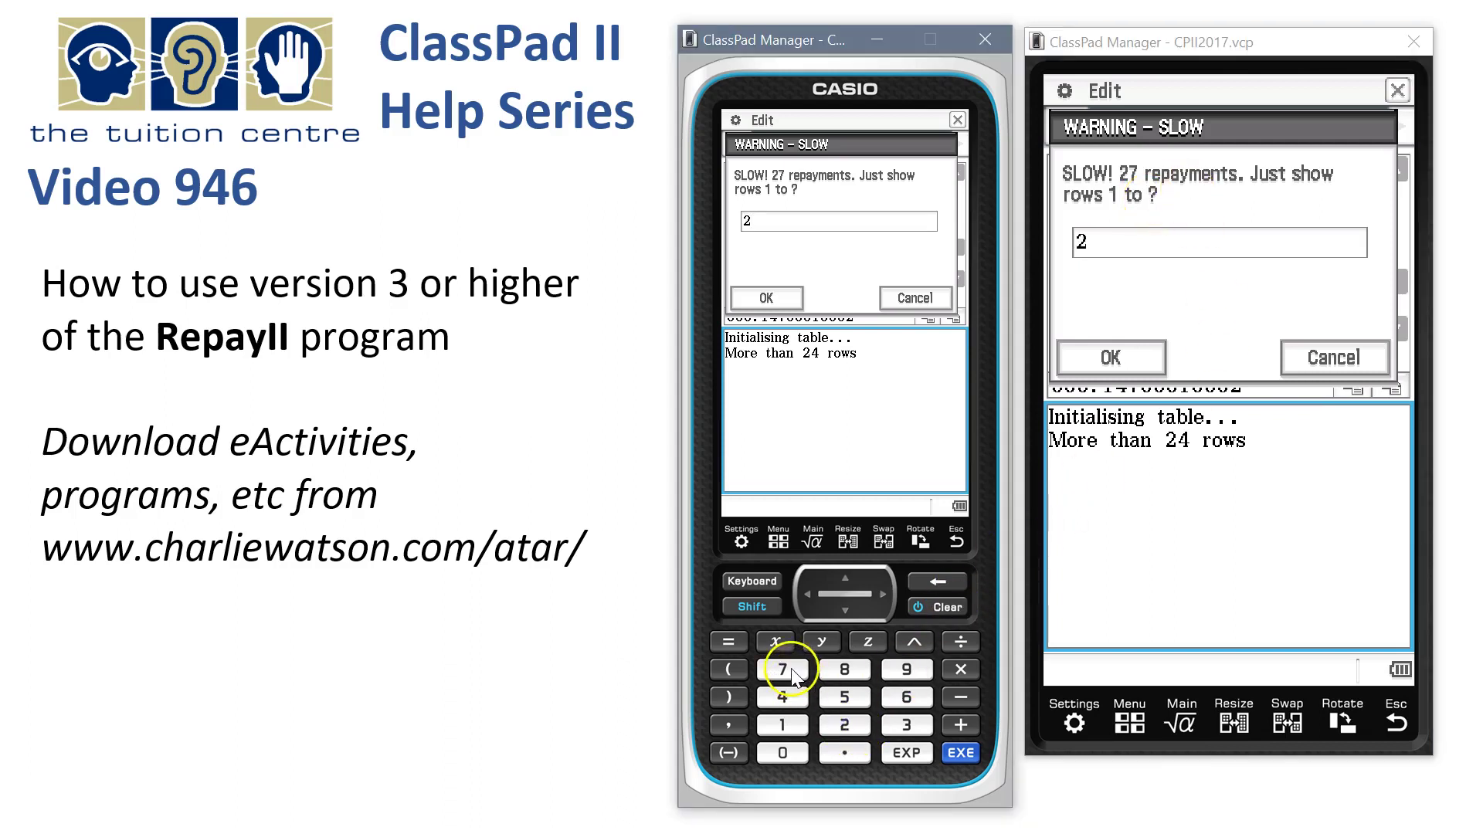
left_click(1109, 362)
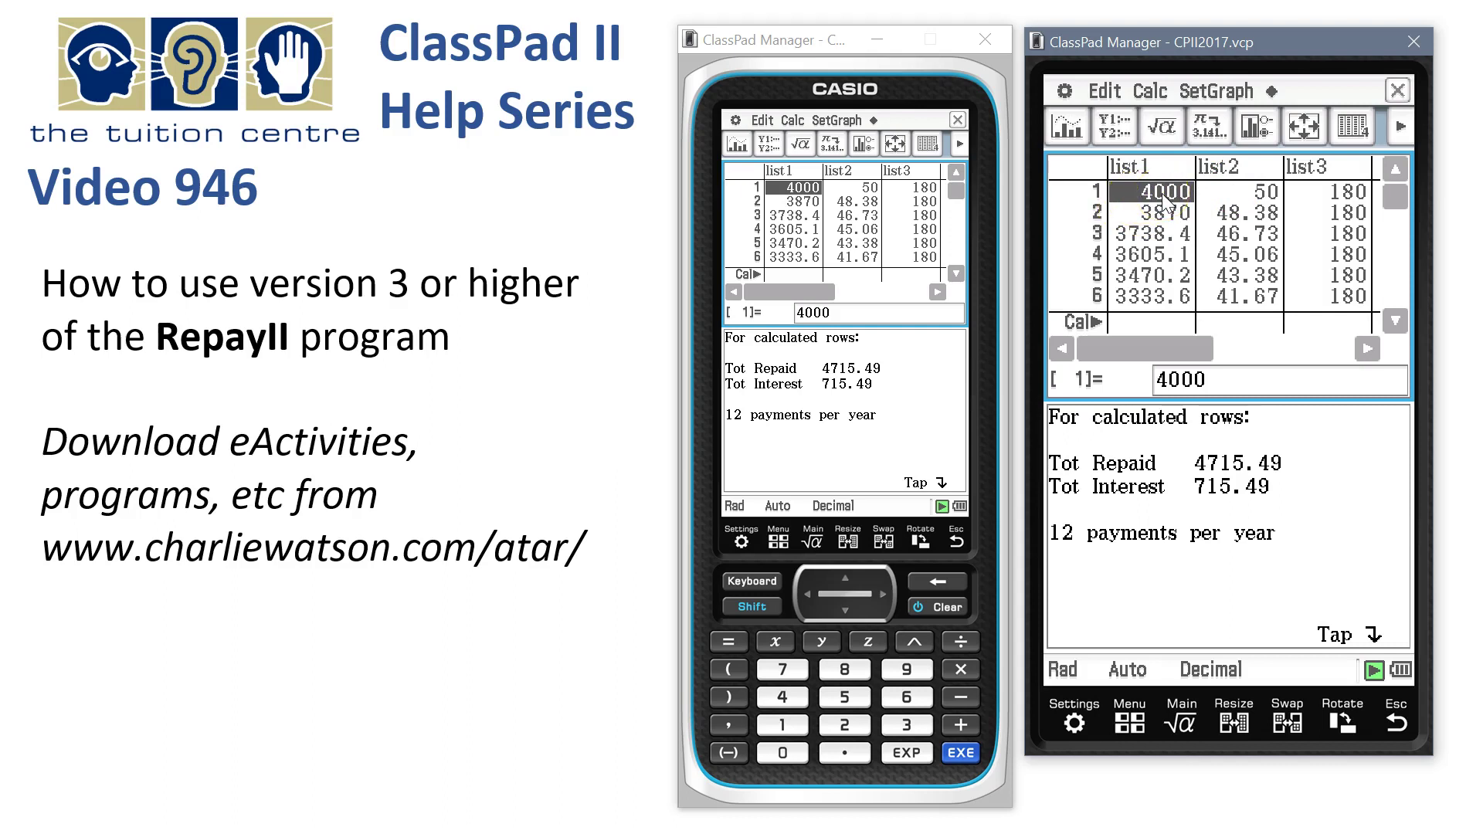
Inspect the first rows' values: interest 50, repayment 180, and list1/list4 balances
left_click(1252, 191)
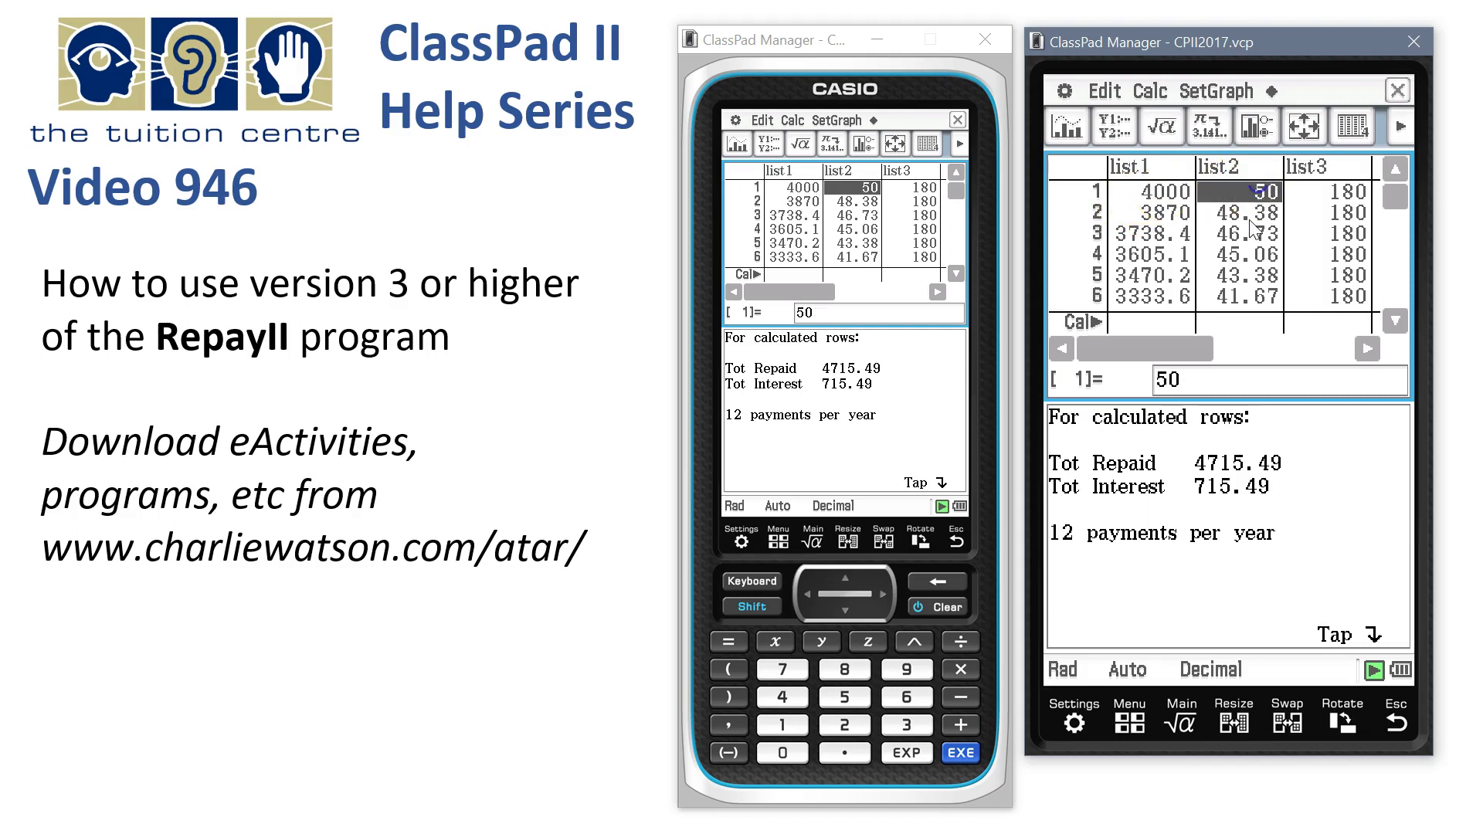
left_click(1345, 192)
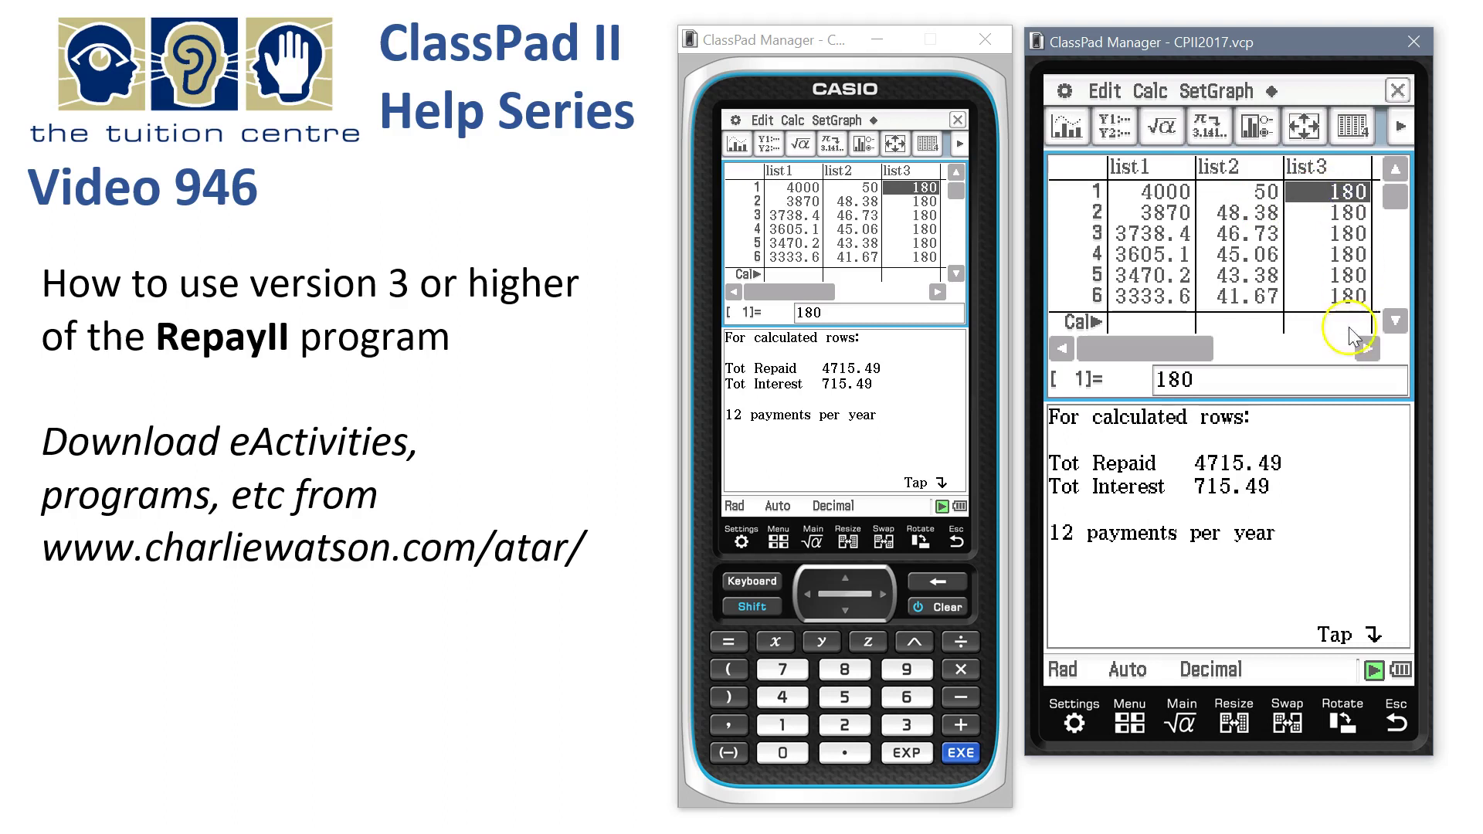
left_click(1367, 348)
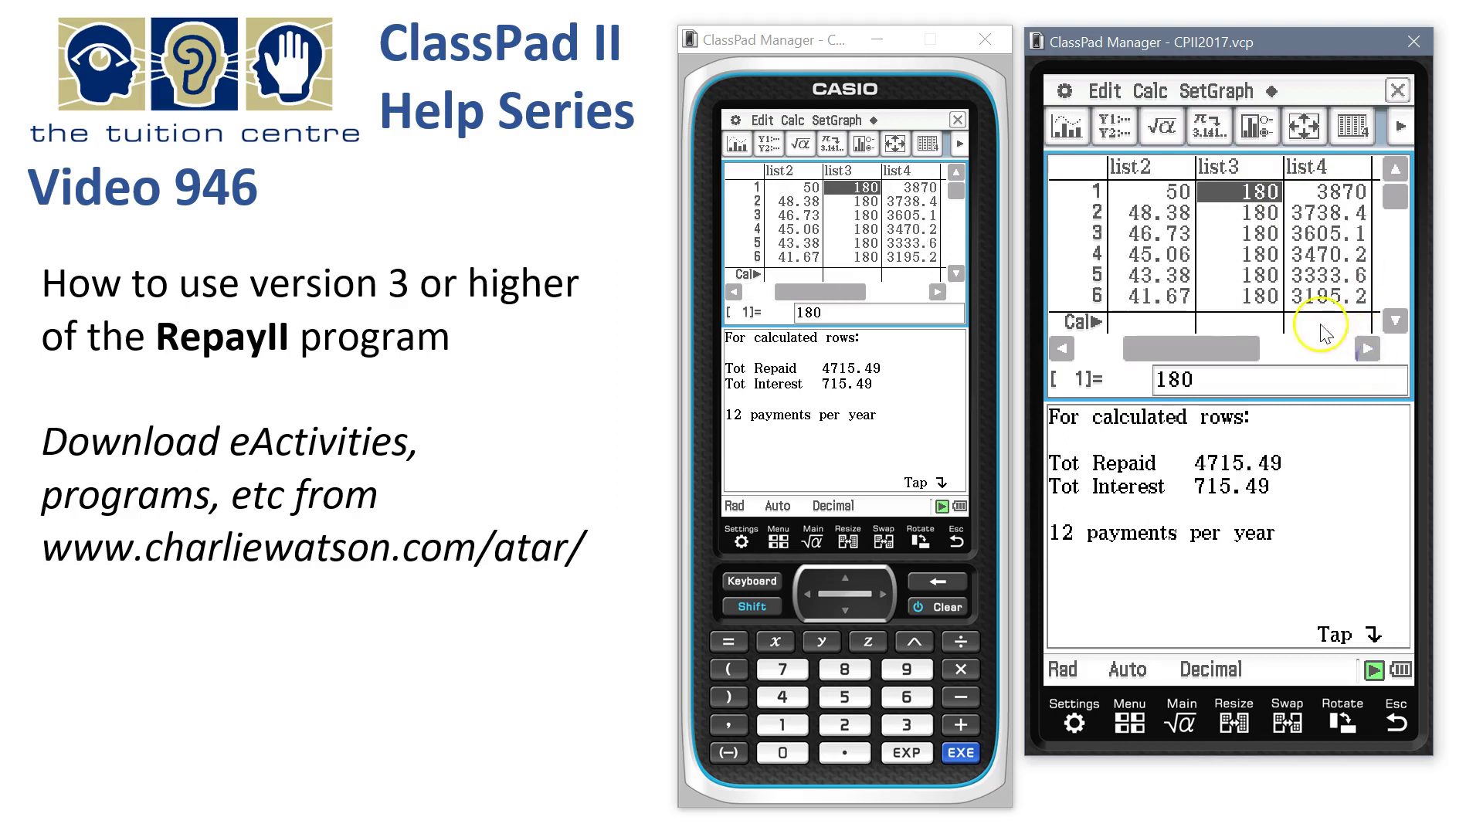
left_click(1342, 193)
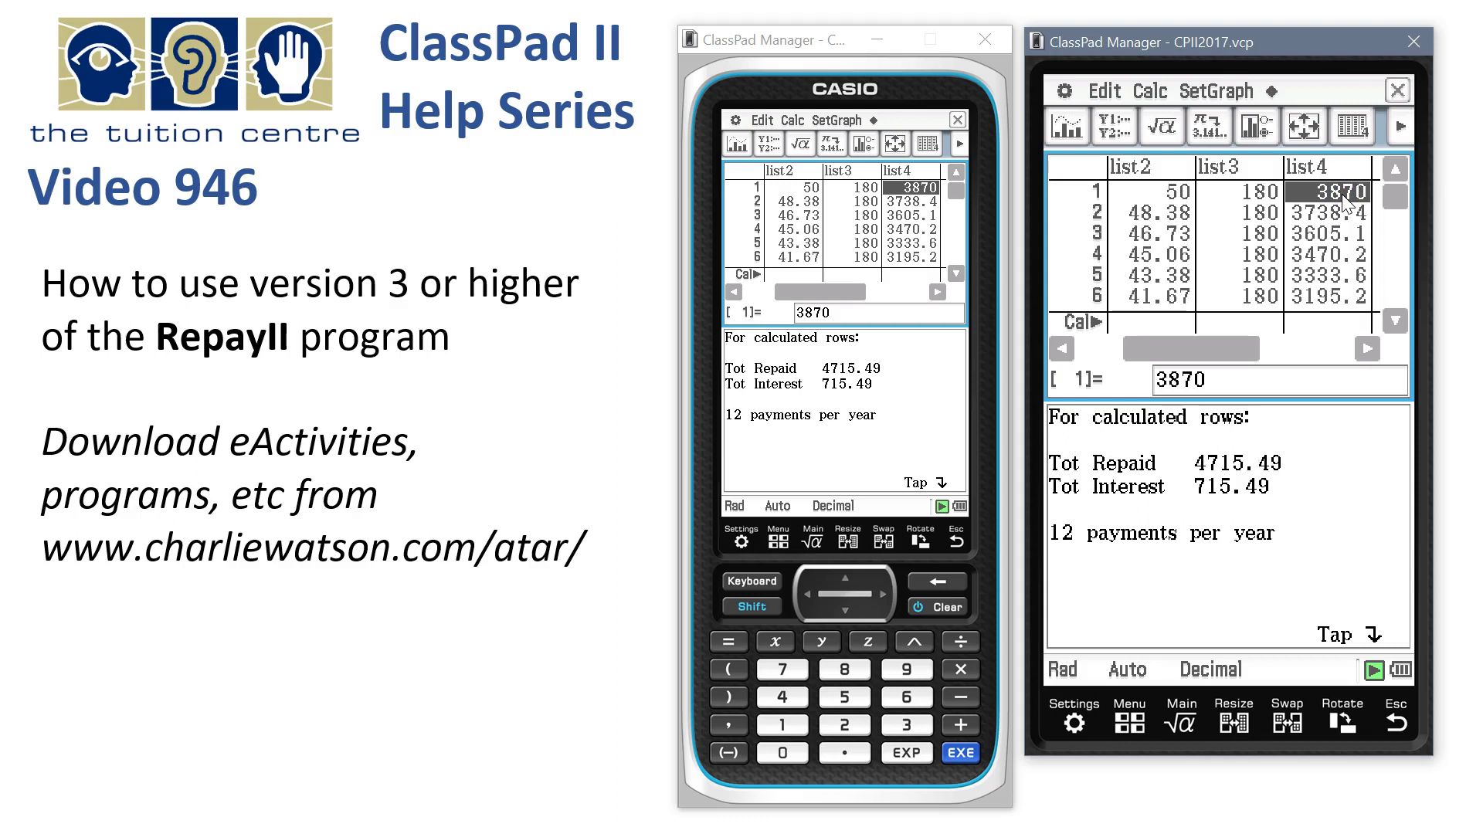
left_click(1355, 194)
left_click(1063, 349)
left_click(1164, 214)
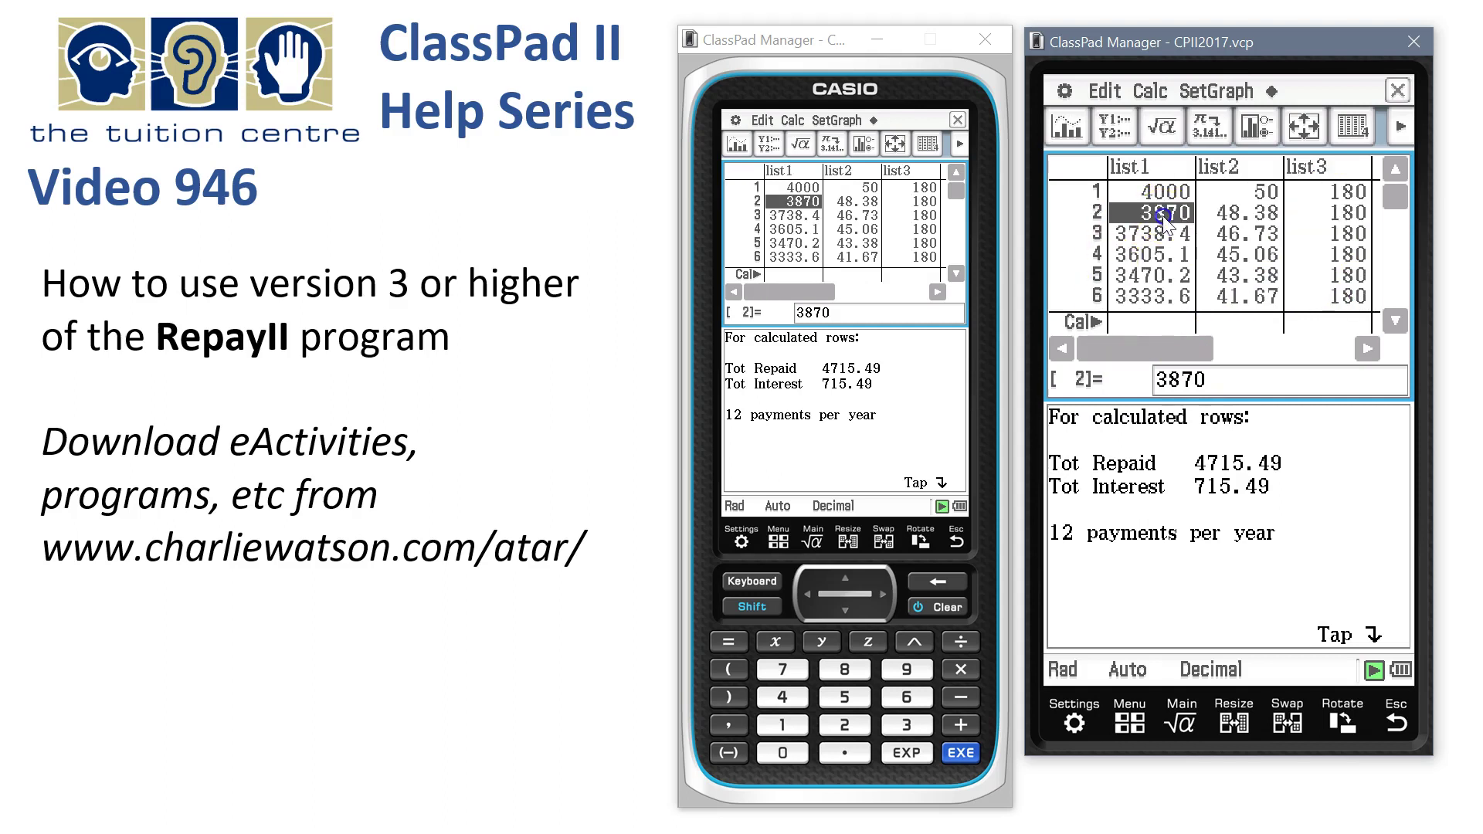
left_click(1146, 218)
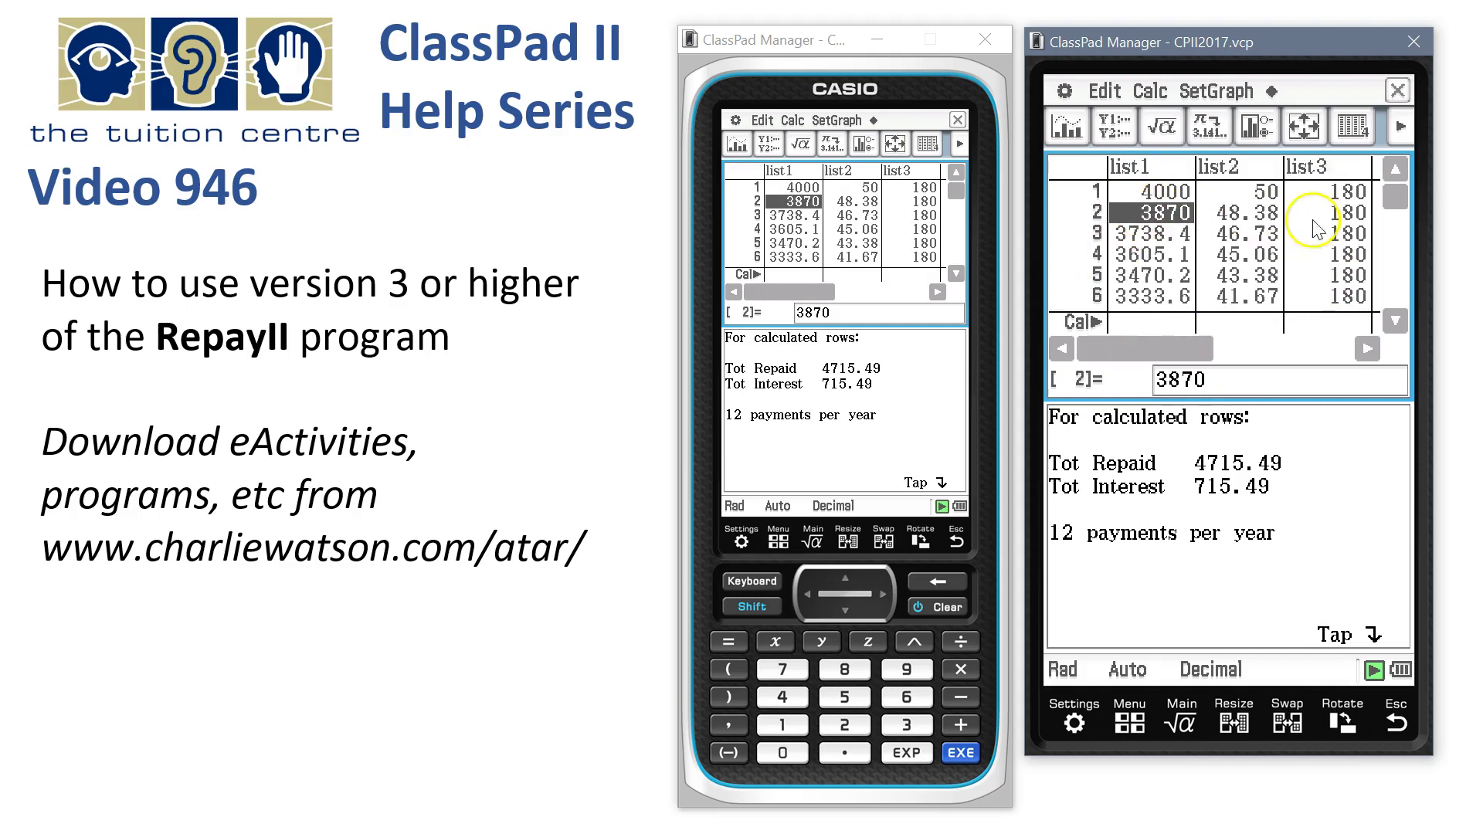
Check row 27: opening balance 35.05, interest 0.44, final payment 35.49, closing balance 0
left_click(1392, 289)
left_click(1391, 290)
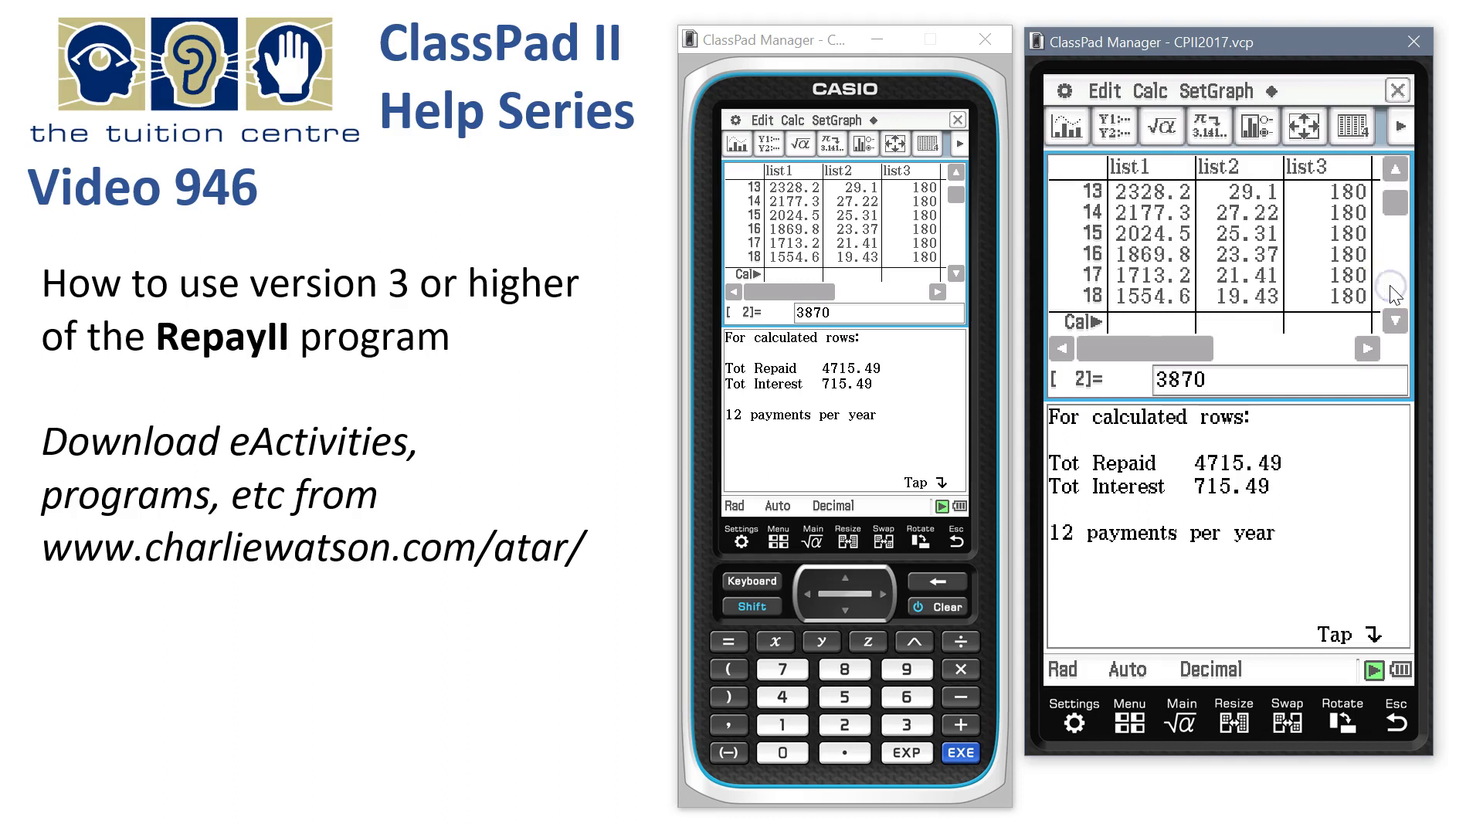
left_click(1391, 289)
left_click(1392, 290)
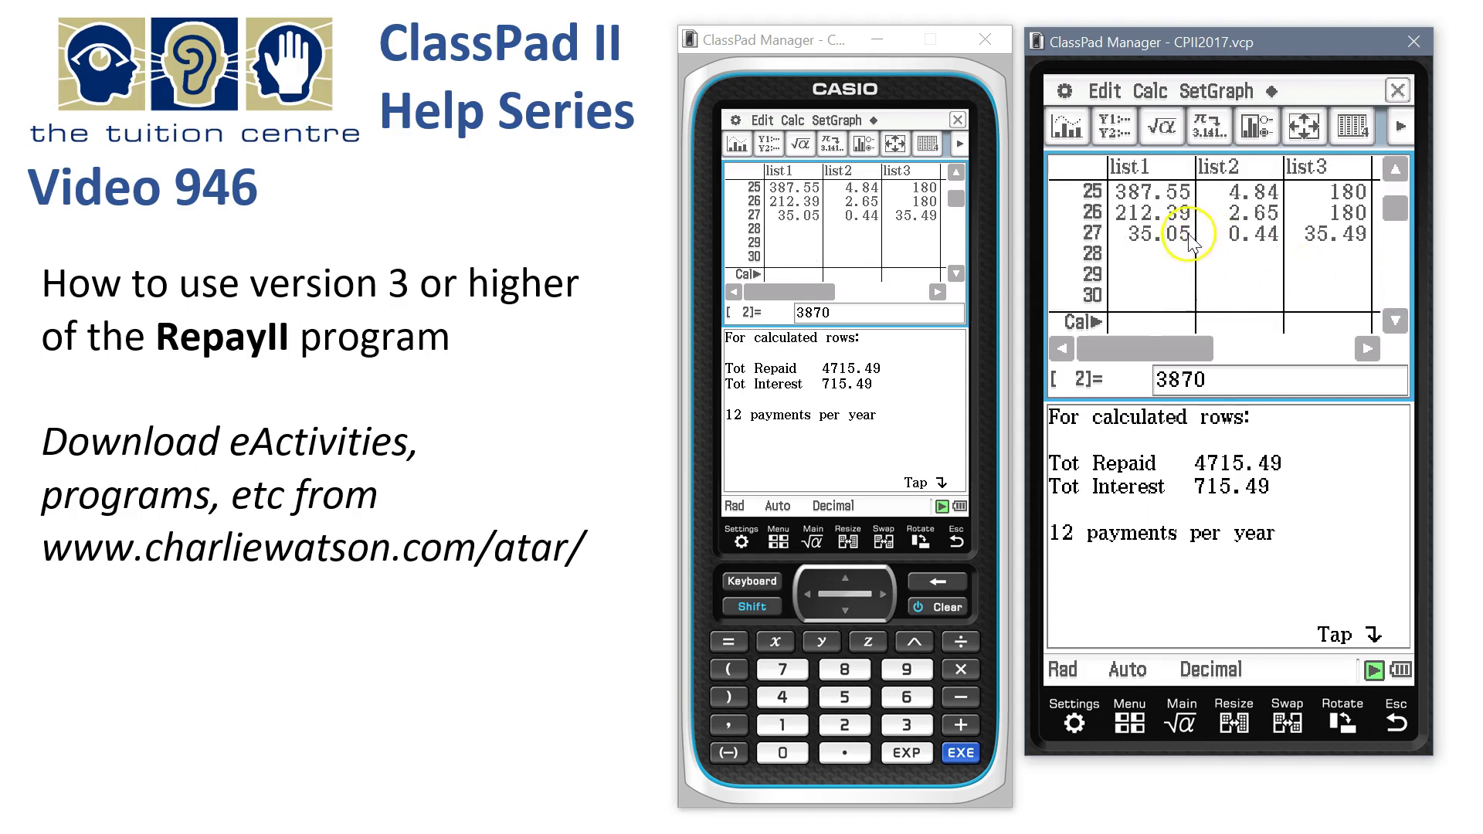
left_click(1169, 235)
left_click(1257, 235)
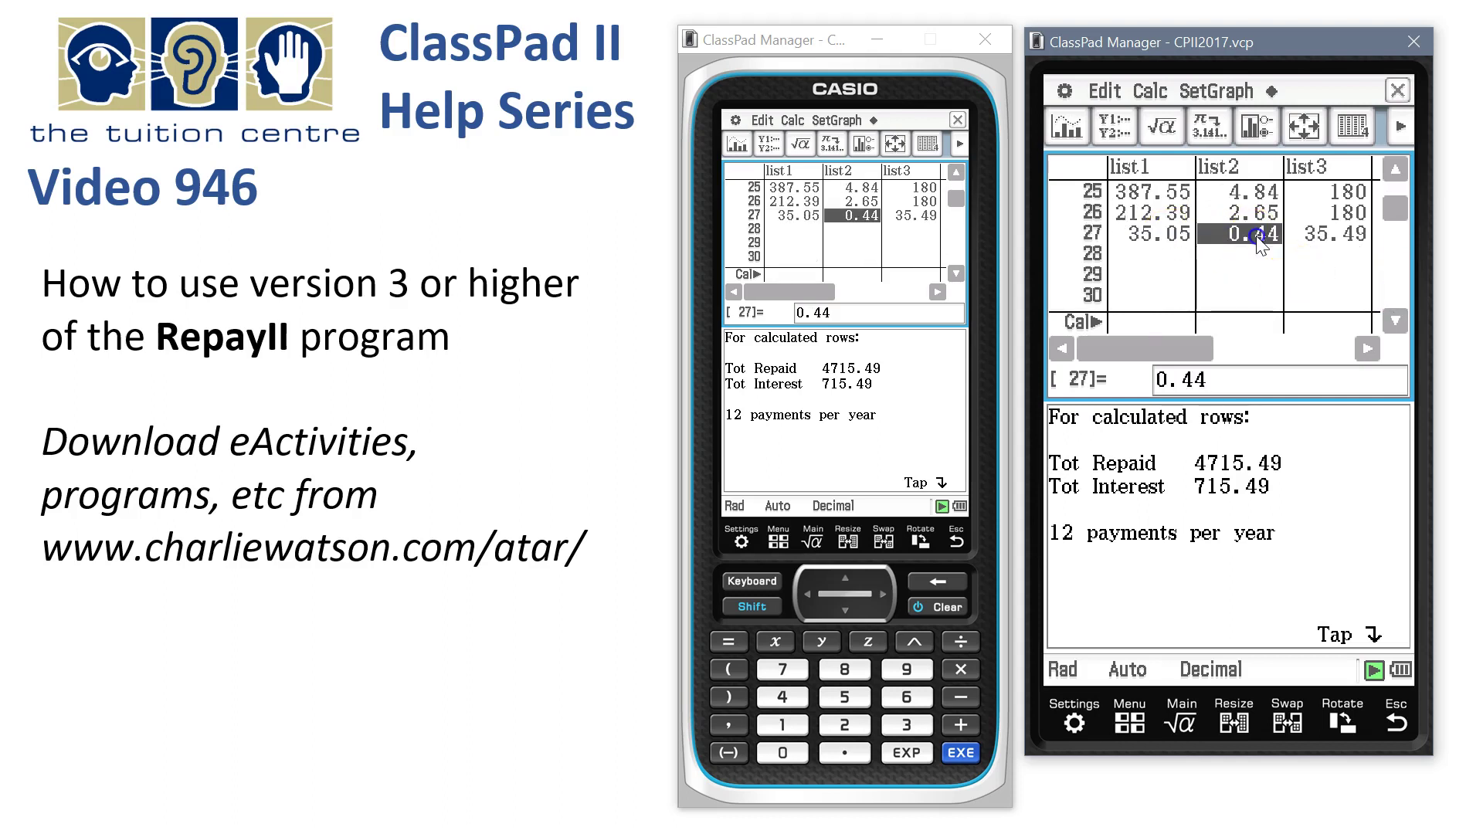
left_click(1334, 234)
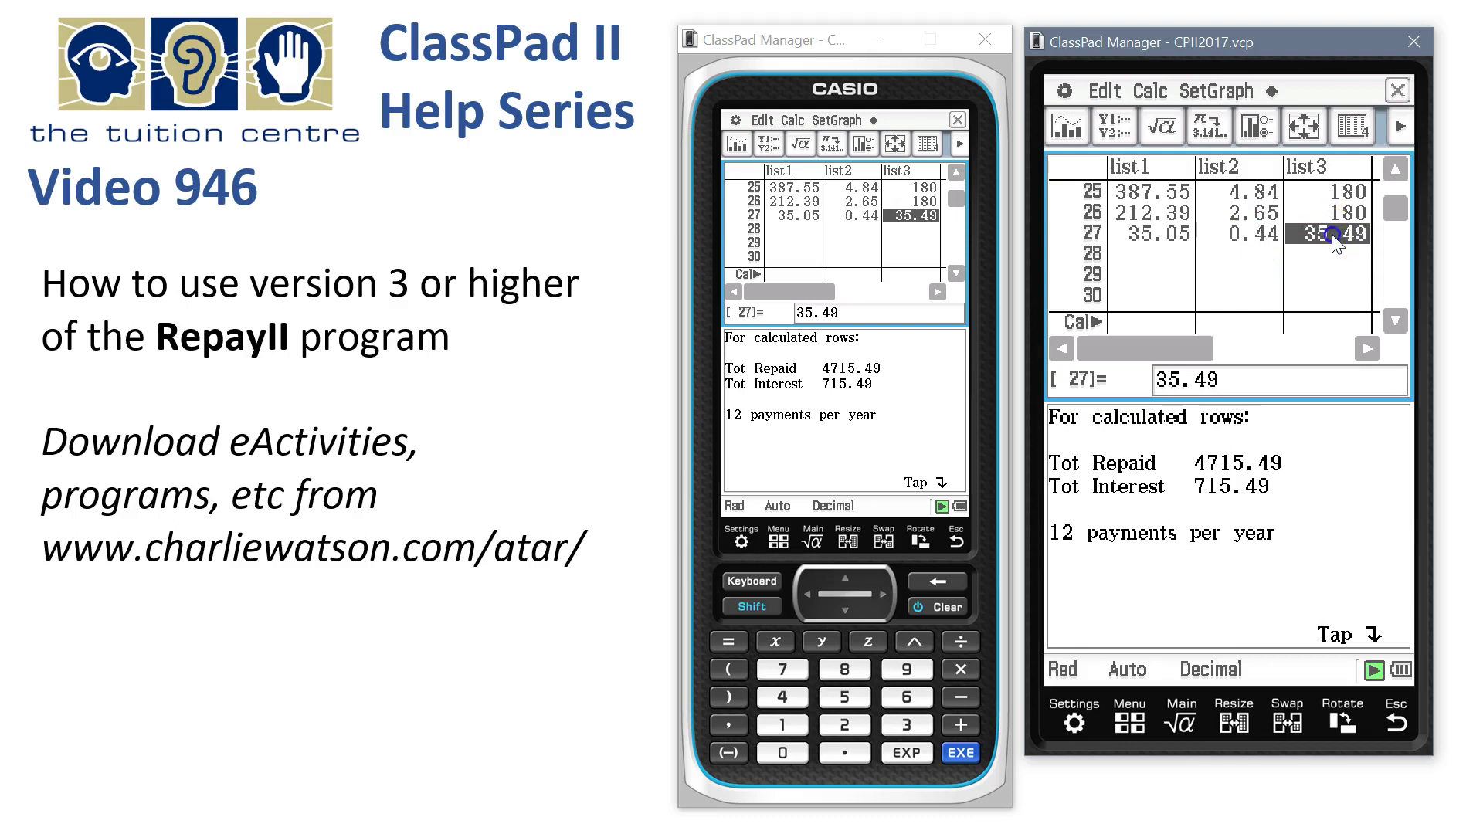
left_click(1368, 349)
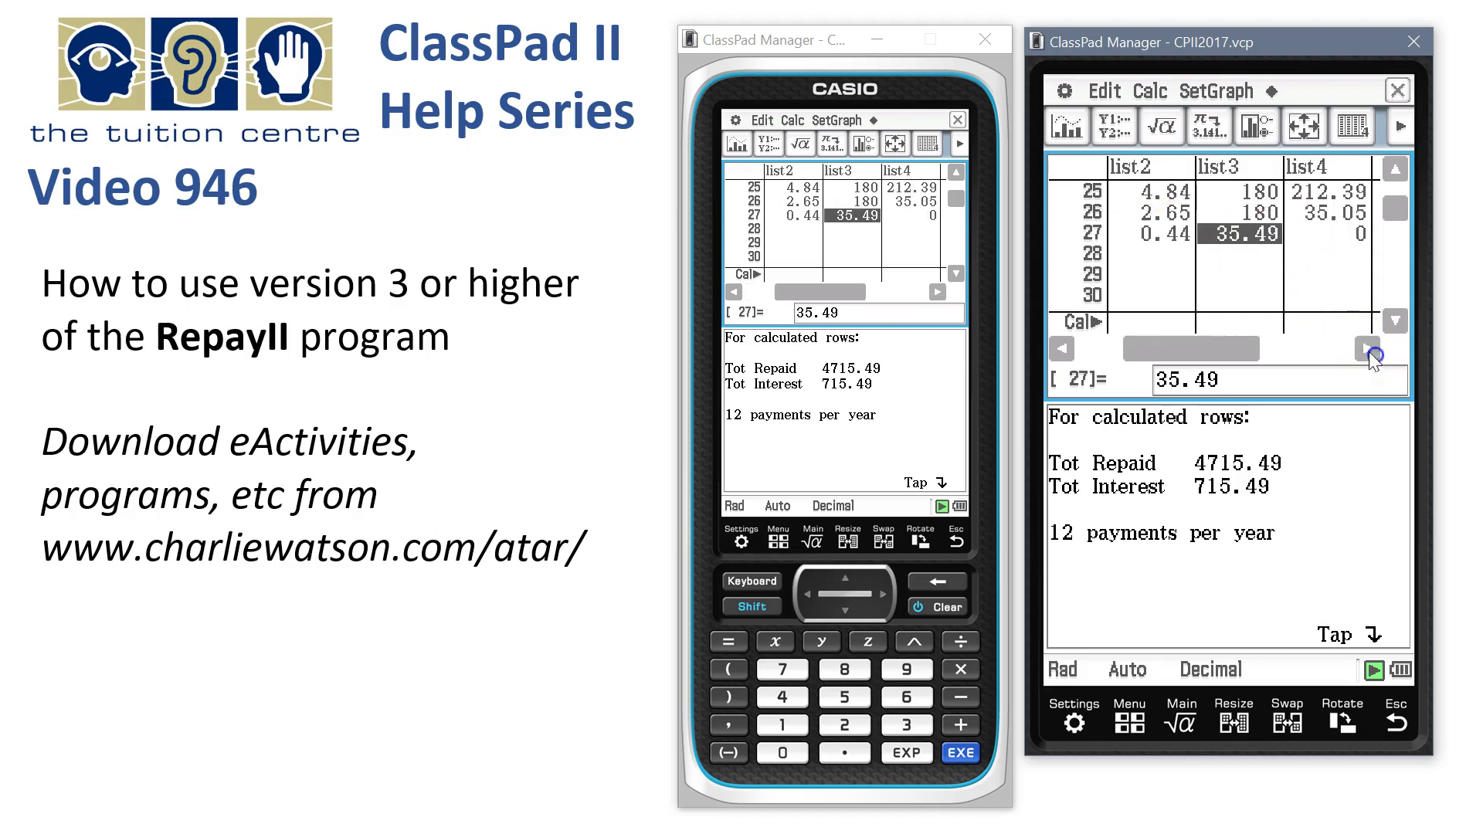
left_click(1322, 236)
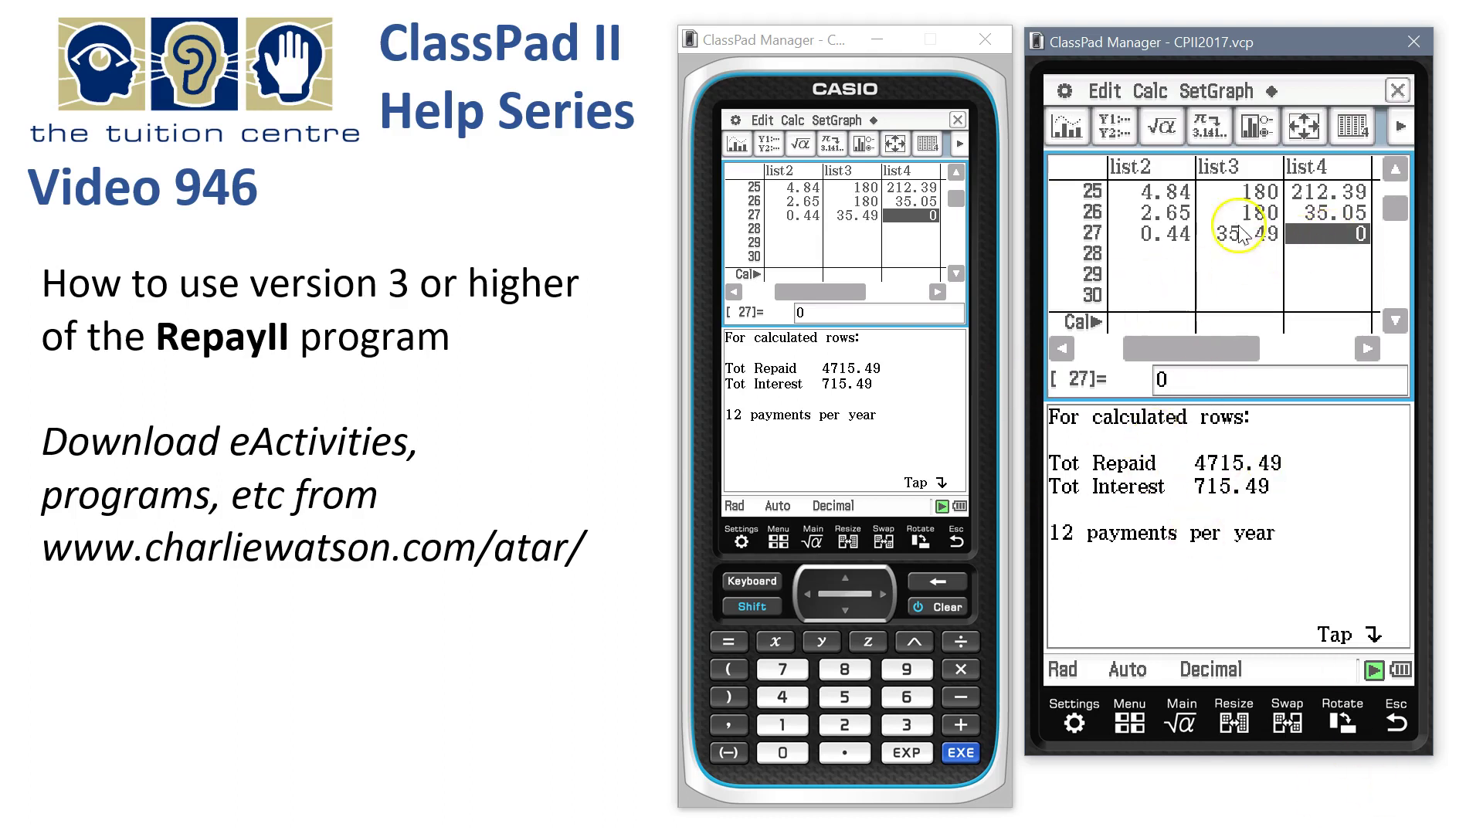
left_click(1374, 671)
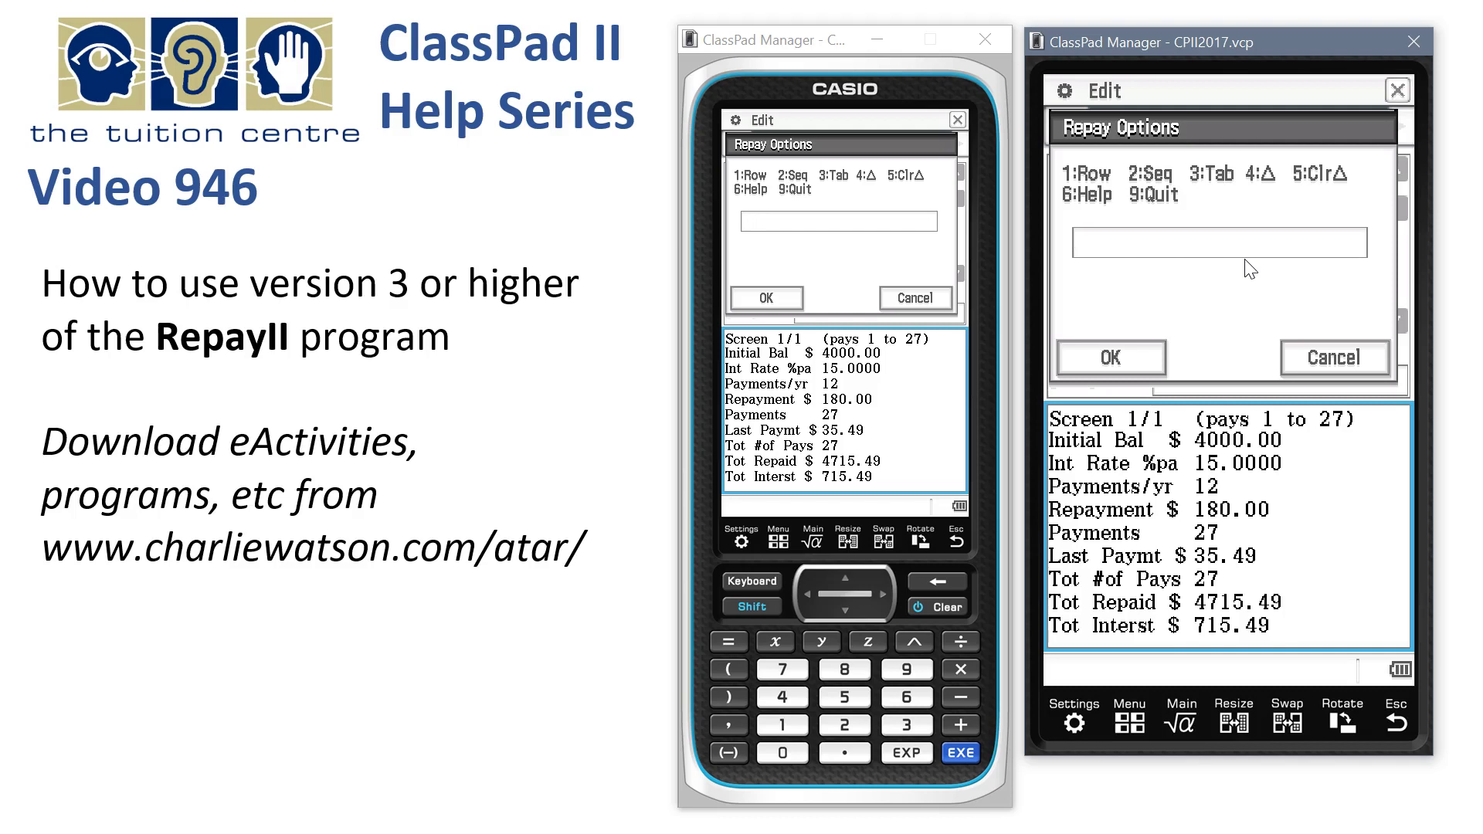
Choose option 4 to make a loan change and select 1:Rate
left_click(781, 698)
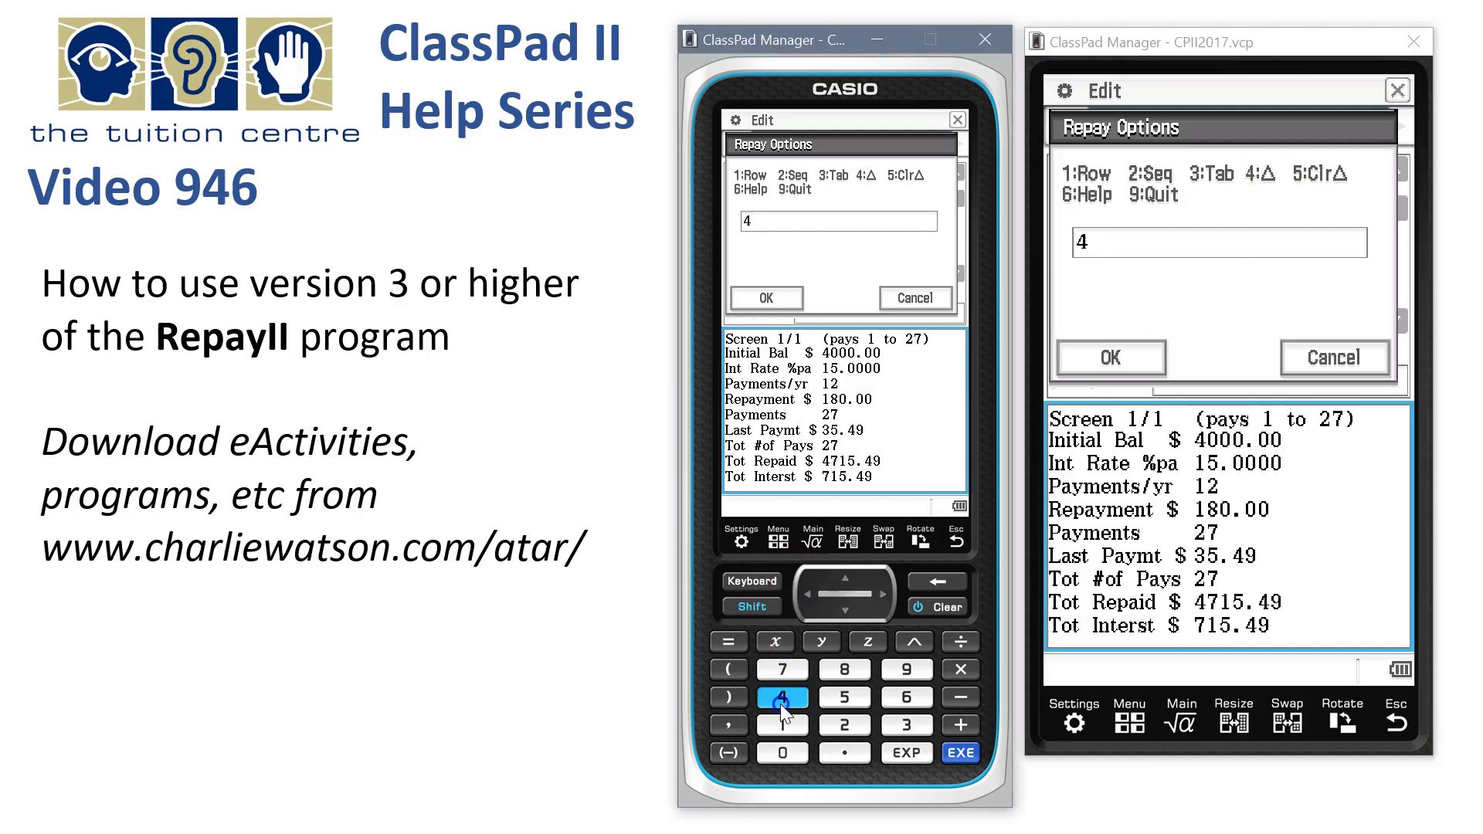
left_click(1130, 371)
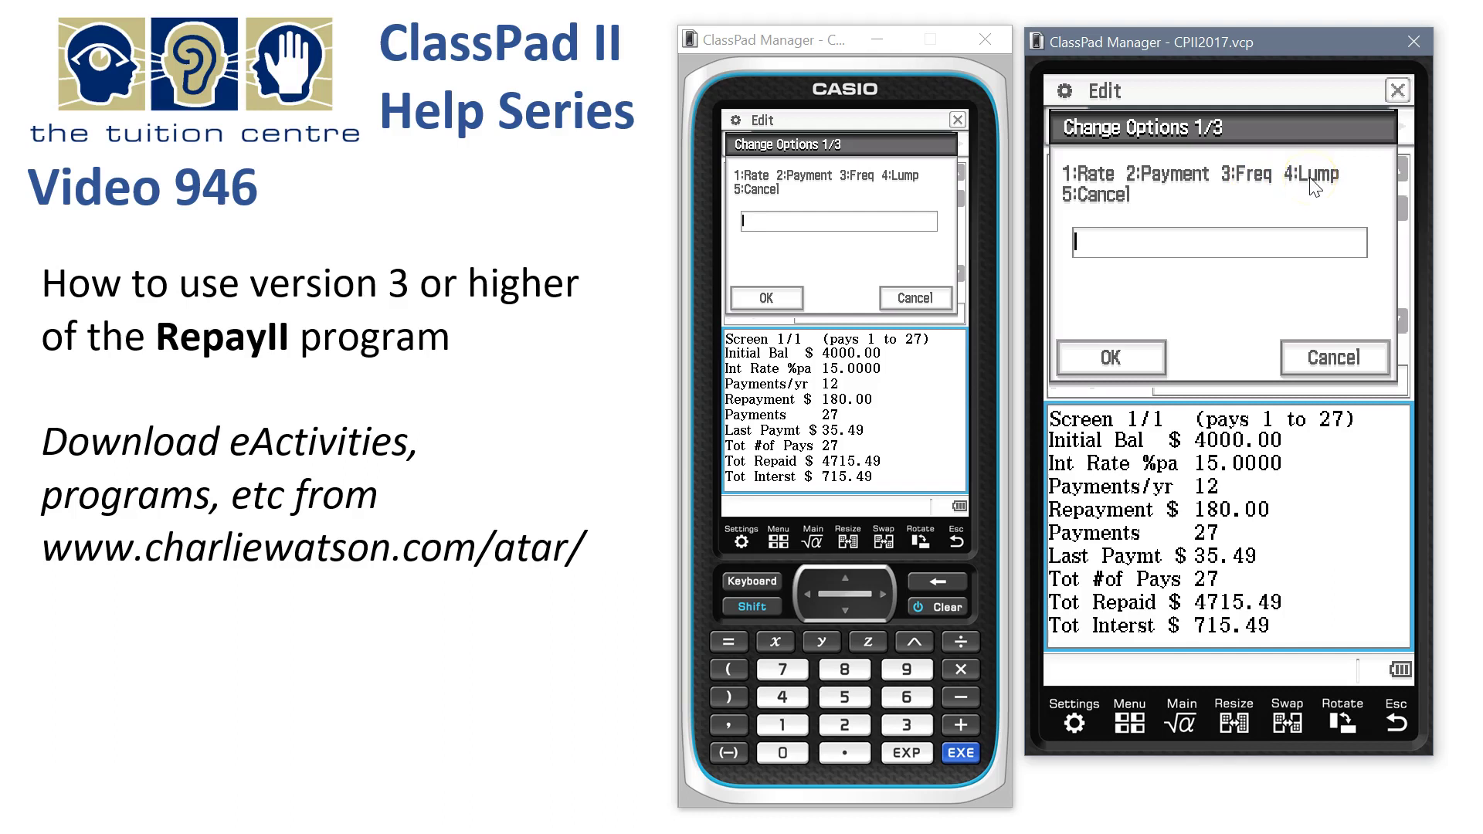
left_click(1099, 197)
left_click(783, 724)
left_click(1111, 370)
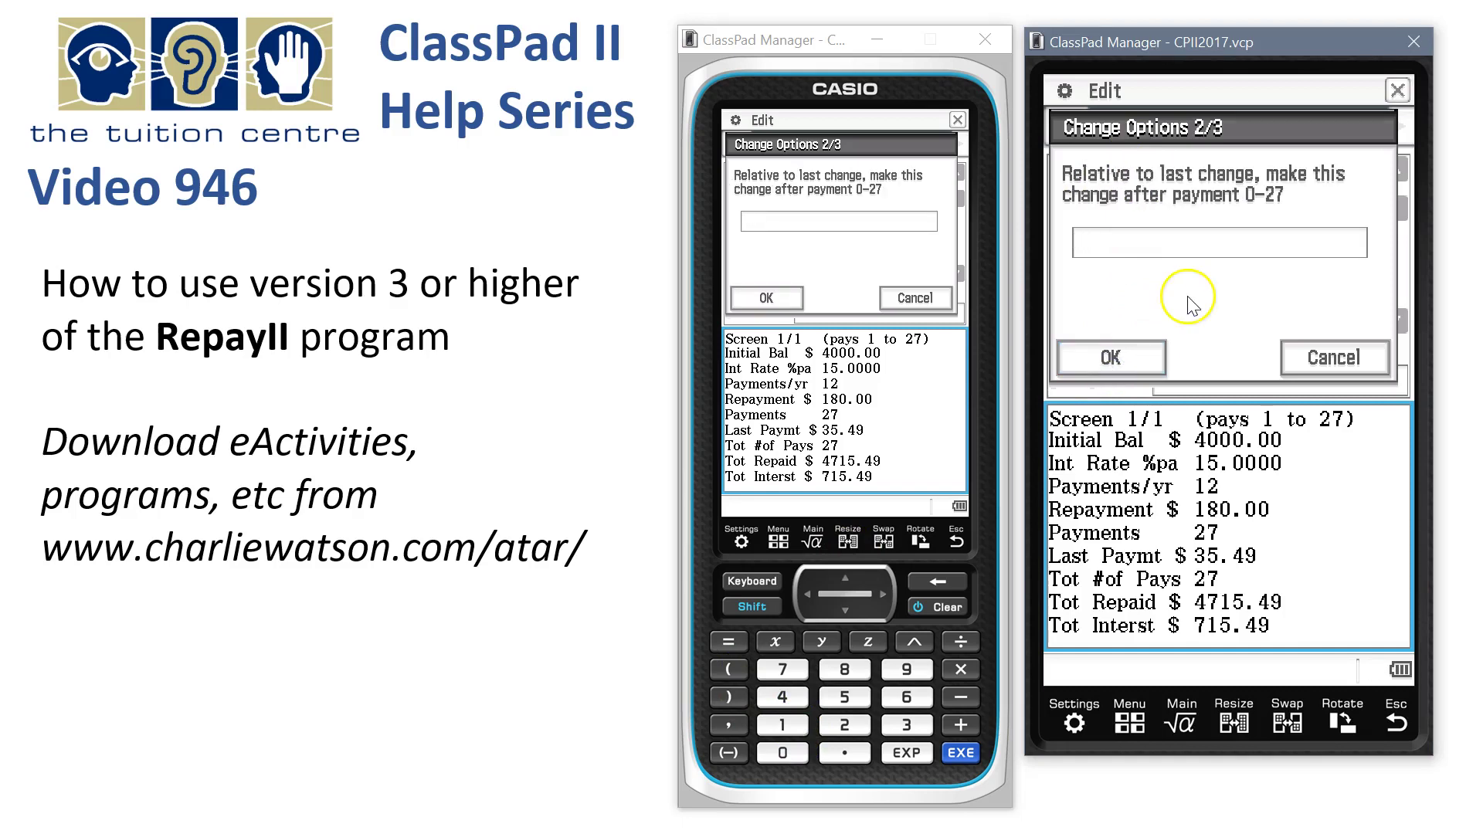
Set a 6% rate from after payment 12, leaving a $2328.15 balance
left_click(789, 726)
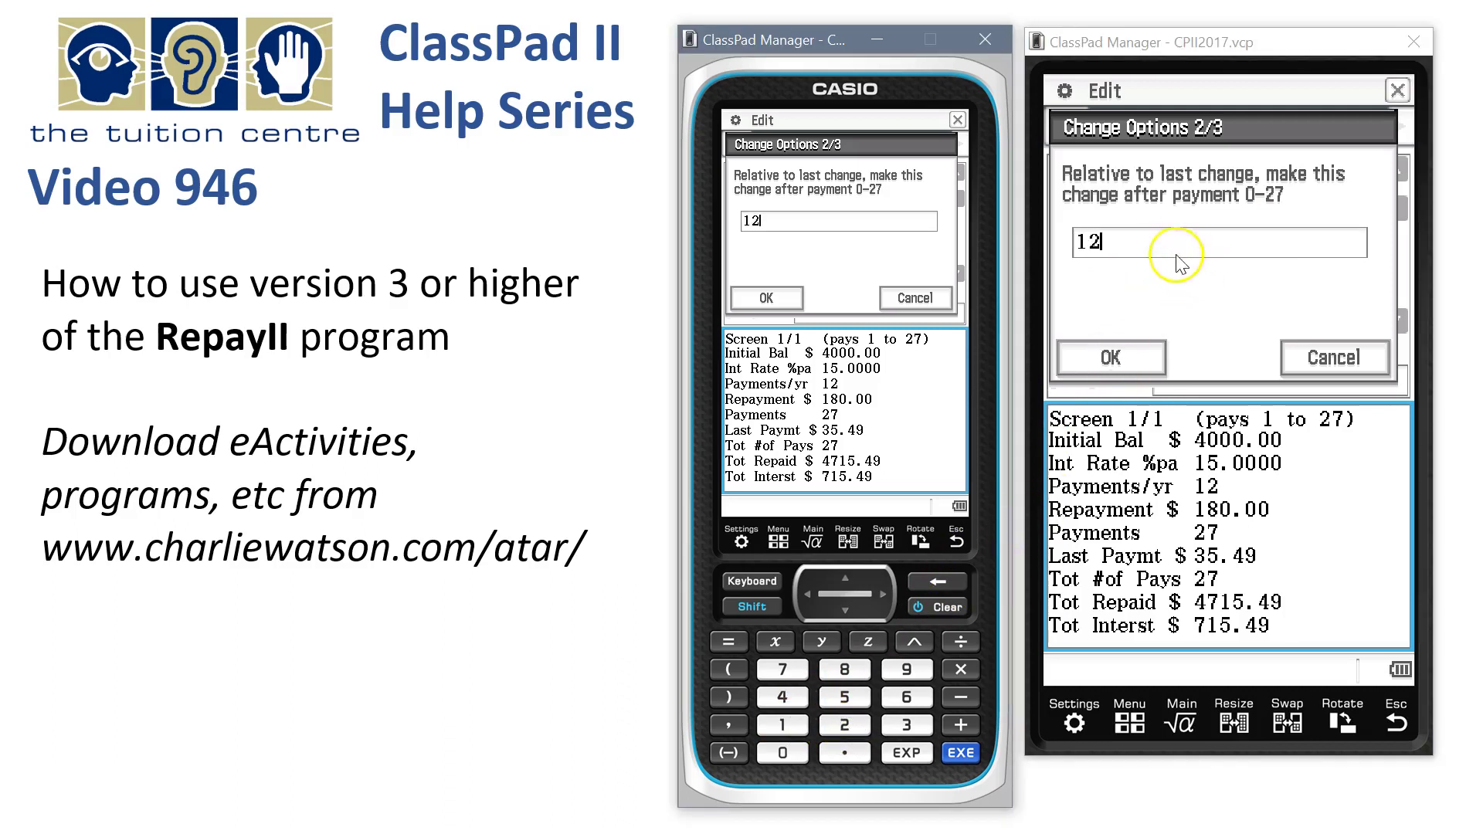
left_click(1106, 369)
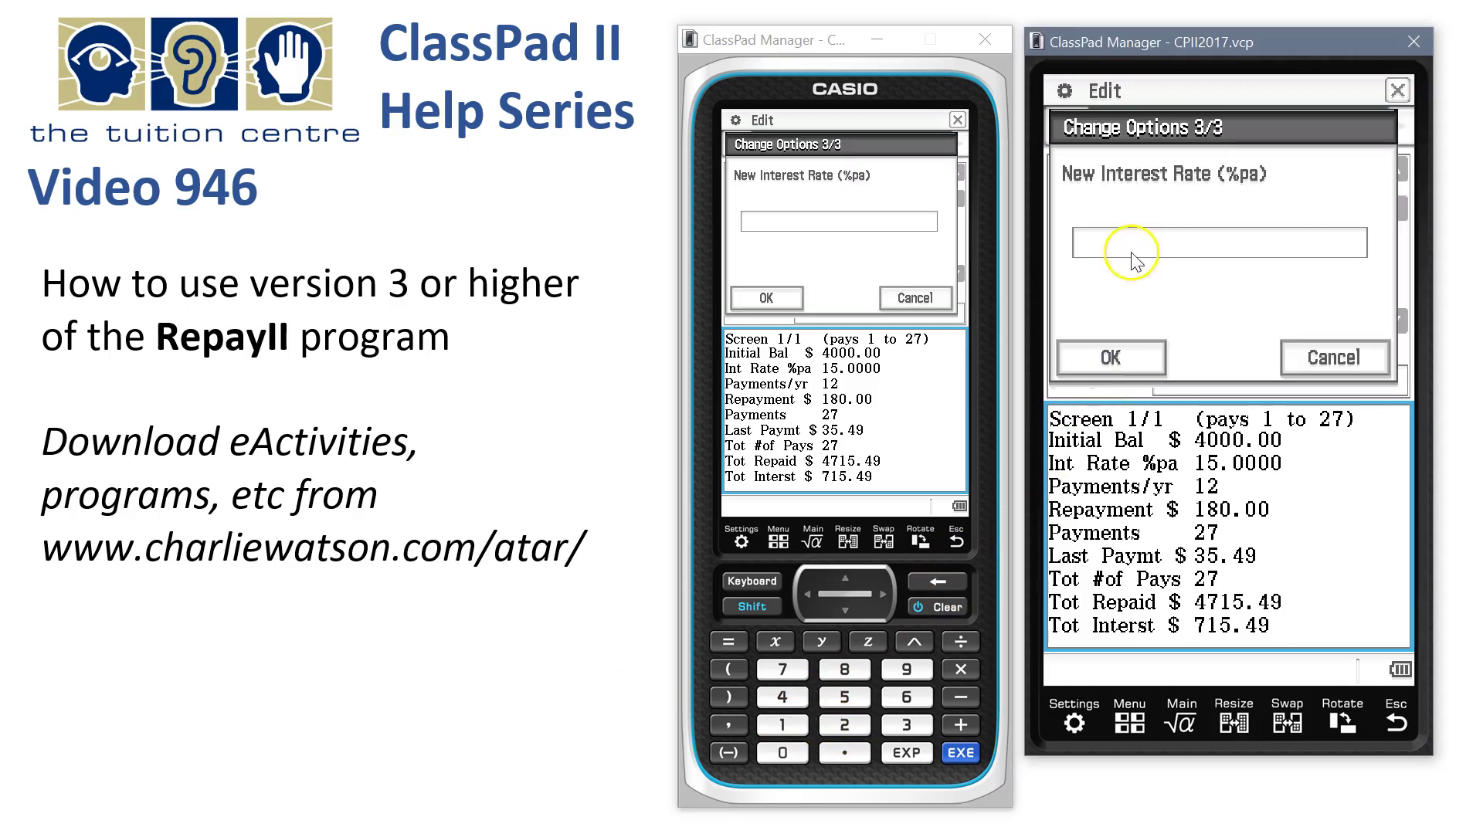
left_click(908, 699)
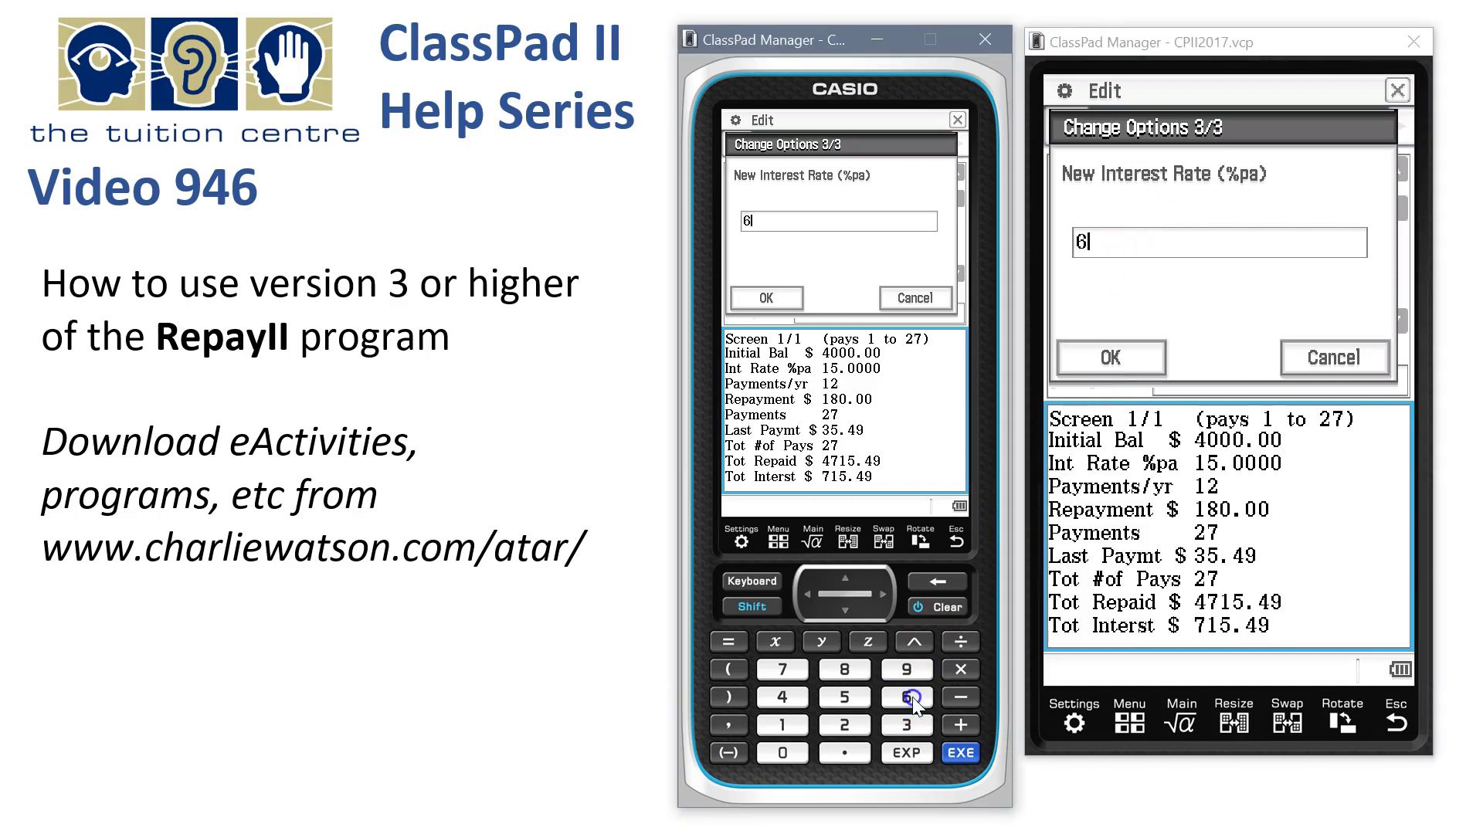
left_click(1152, 381)
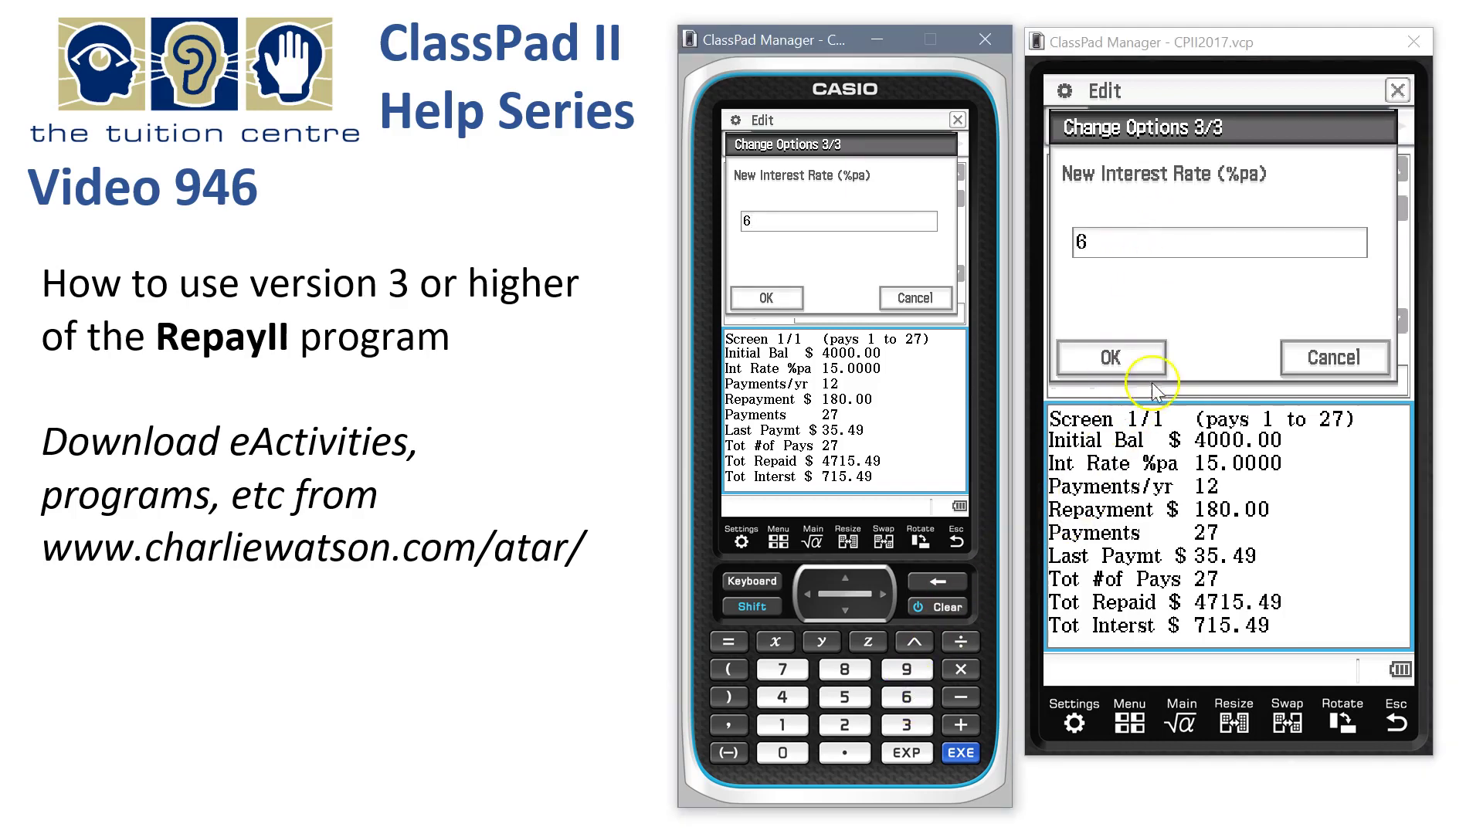
left_click(1112, 358)
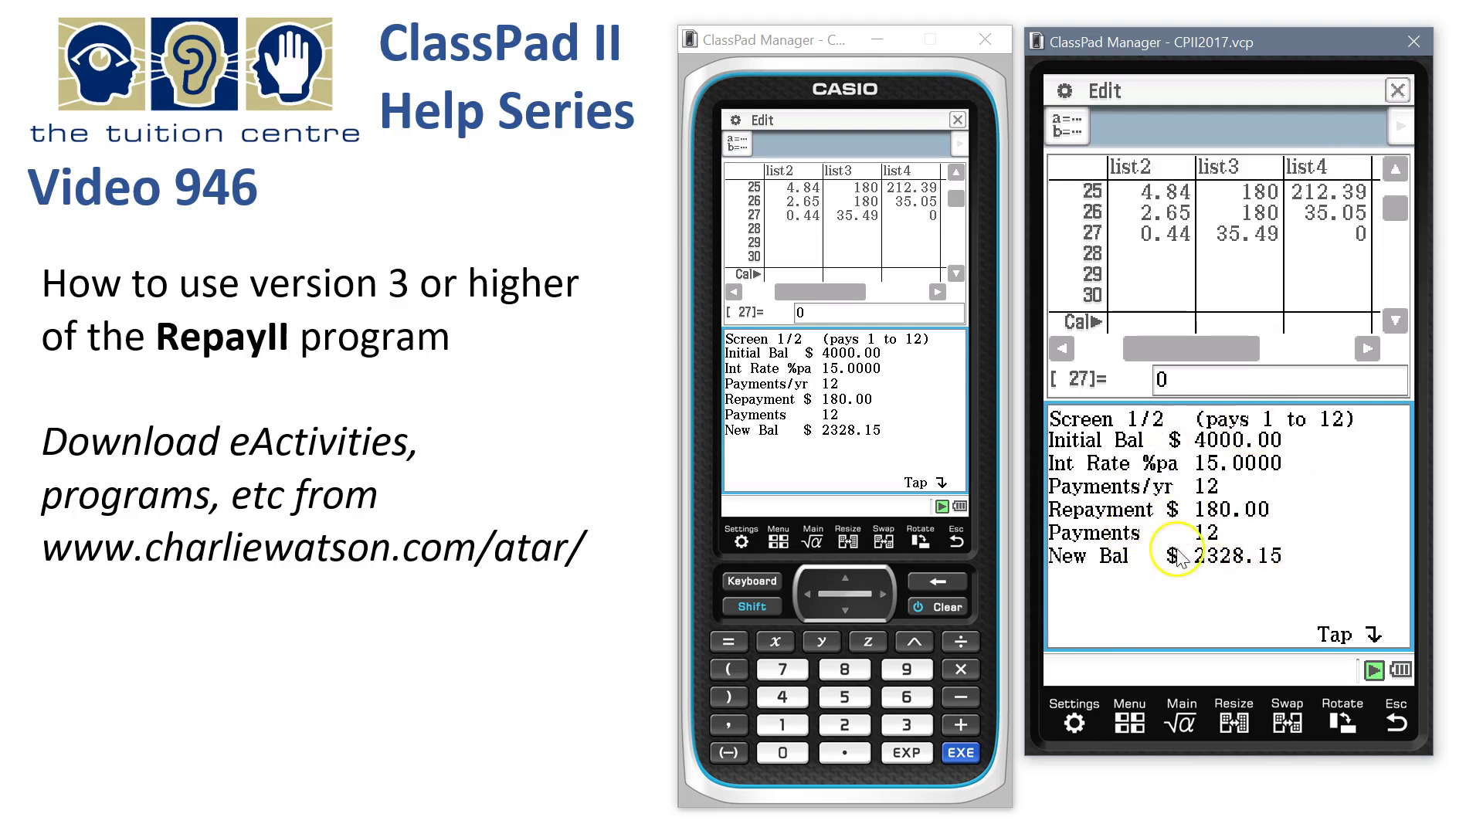
Continue to Screen 2/2 showing the 6% stage for payments 13 to 26
left_click(1375, 671)
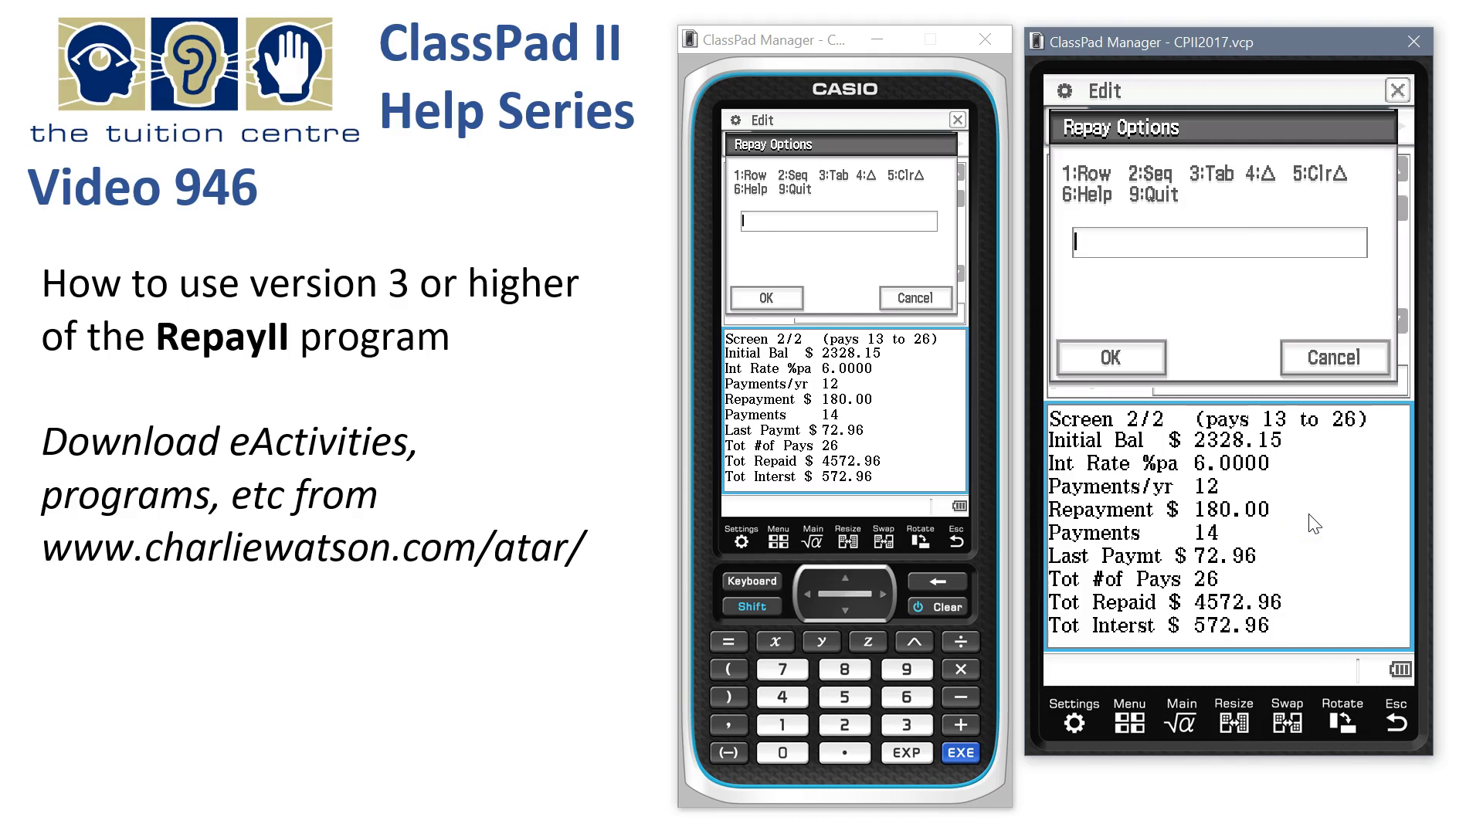
left_click(782, 700)
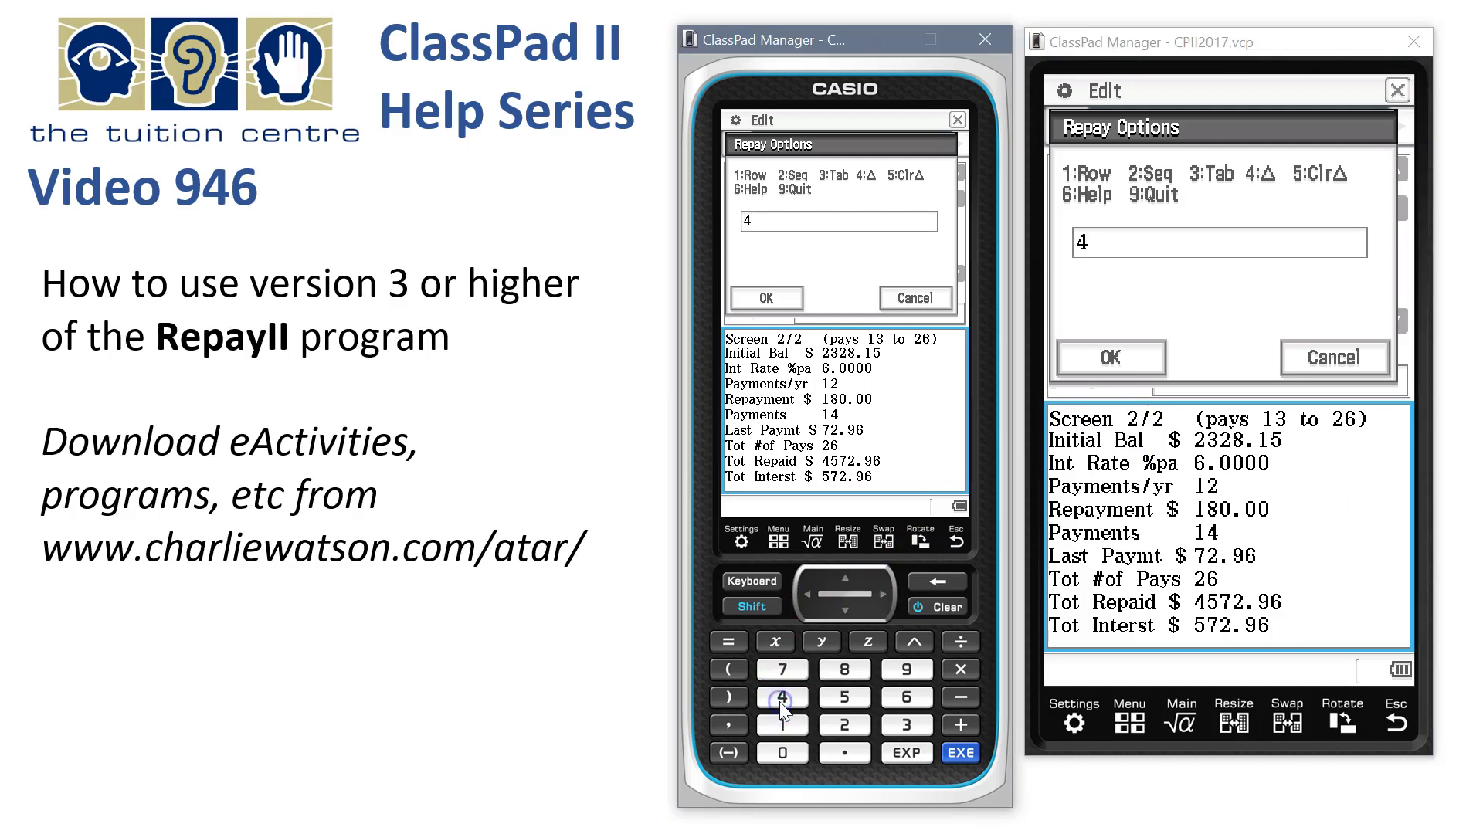
left_click(1114, 359)
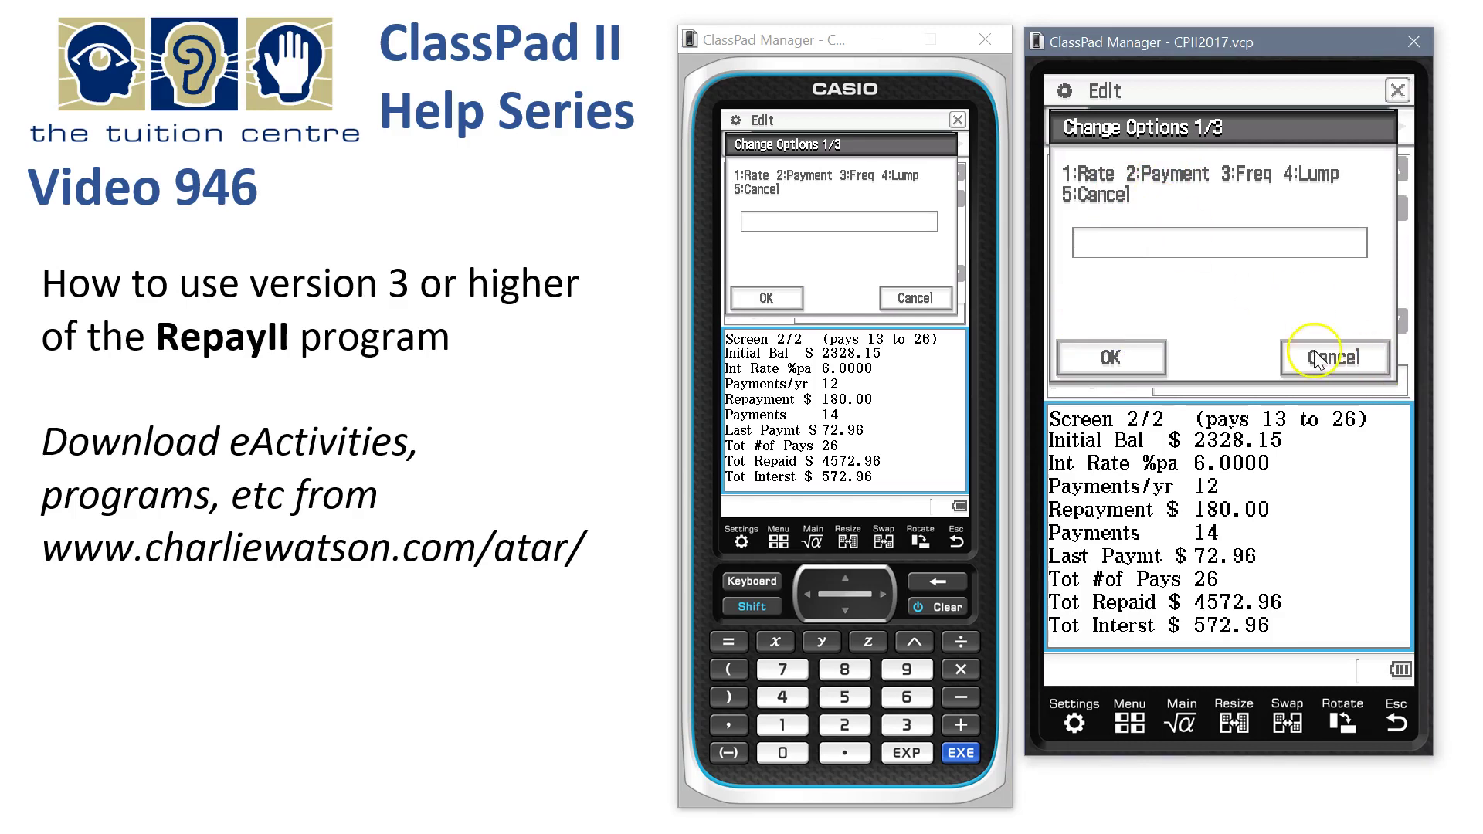
left_click(863, 696)
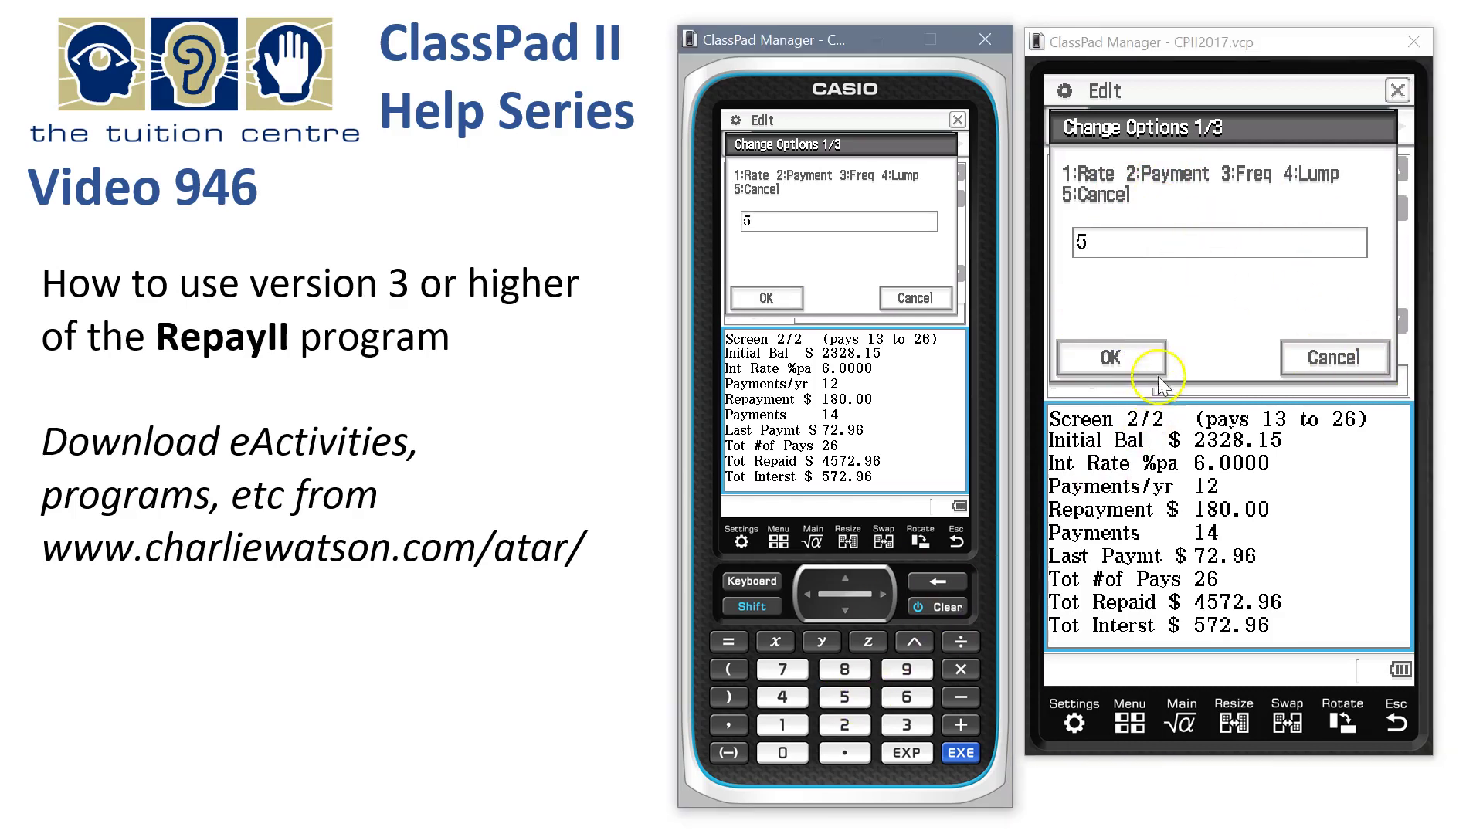
left_click(1134, 356)
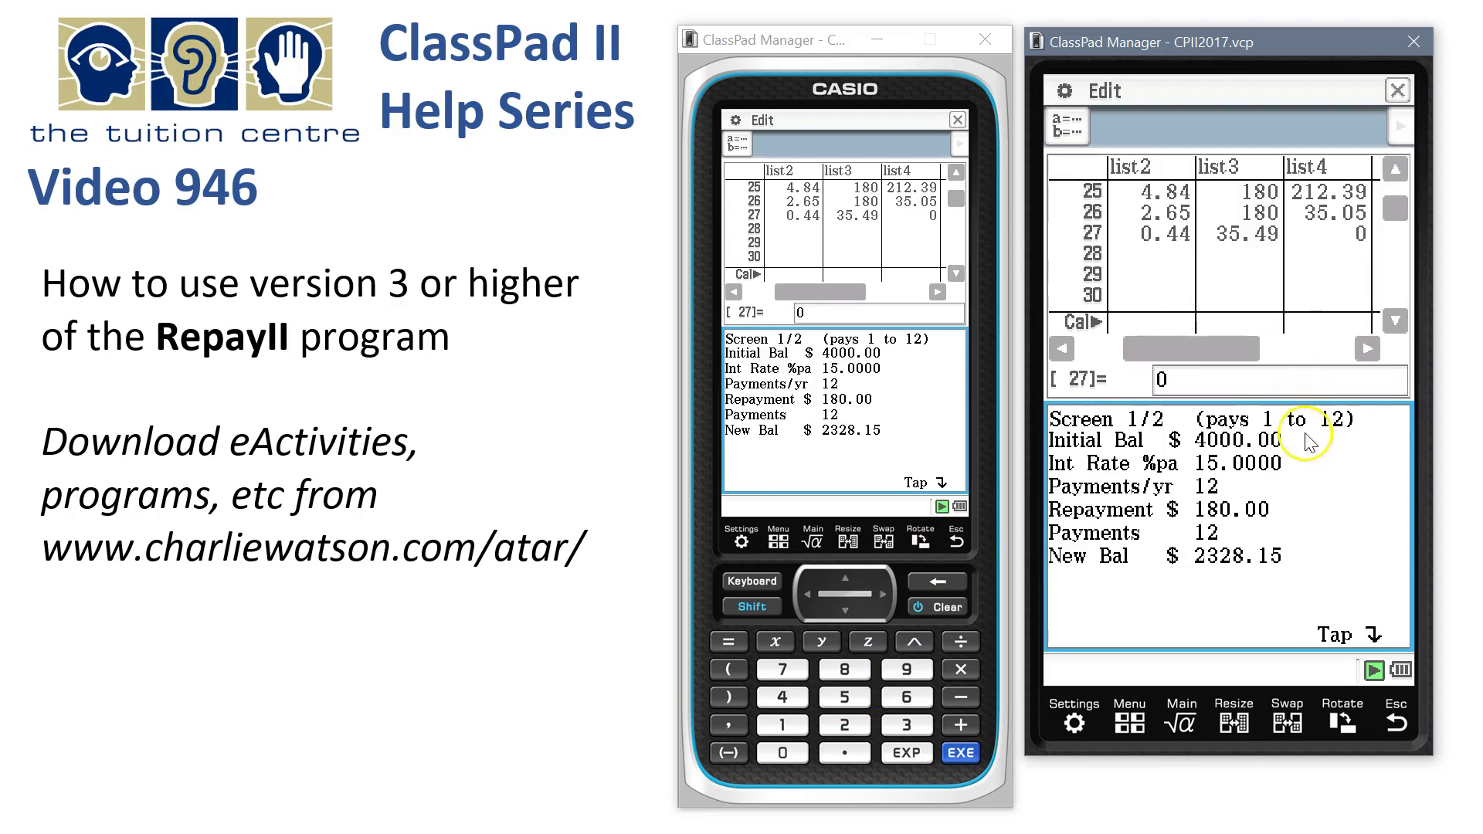
left_click(1371, 672)
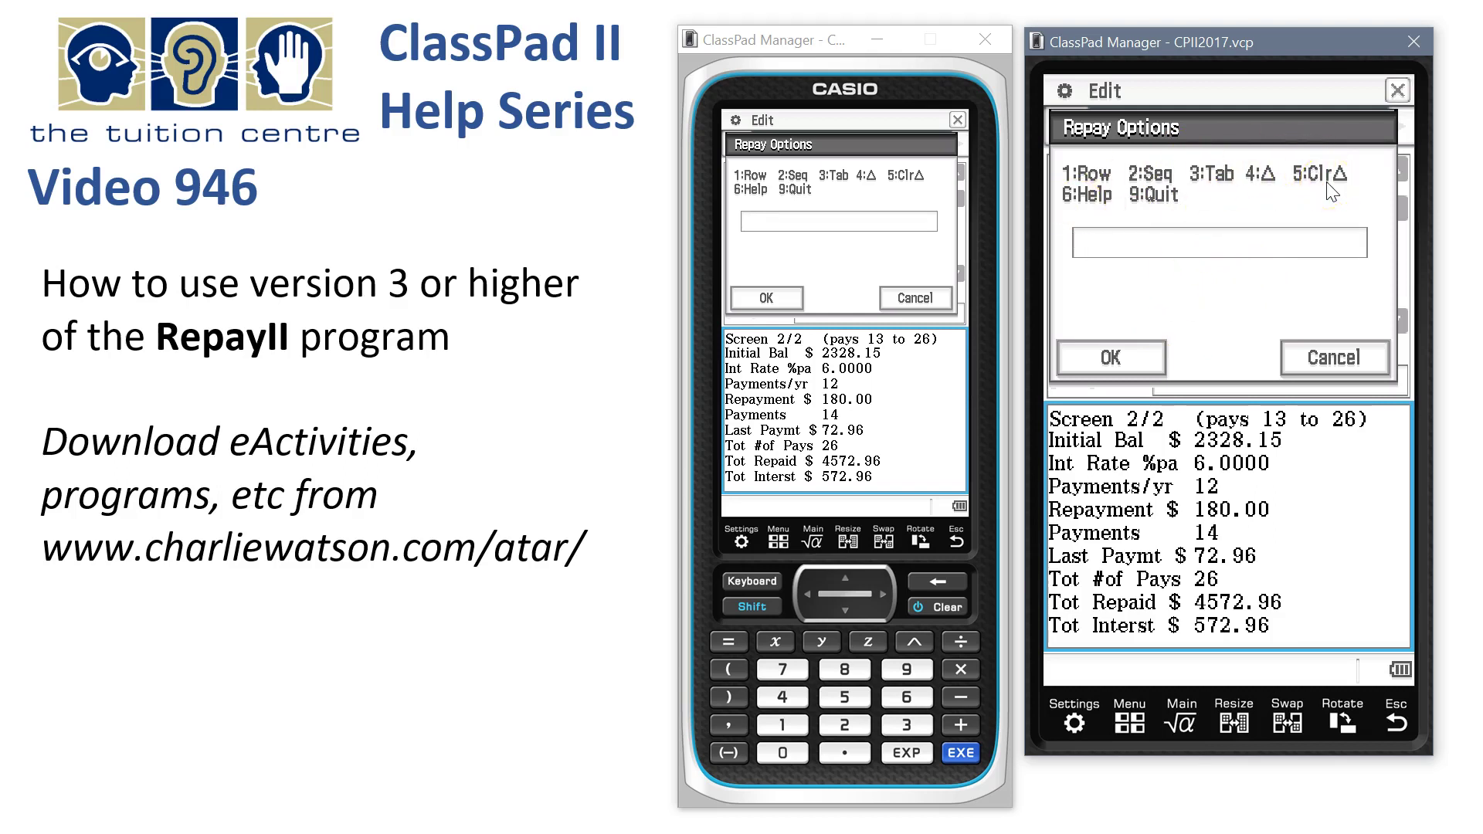
Choose Clr (5), then confirm Clear All Changes (1) to restore 15% over 27 payments, $715.49 interest
left_click(850, 699)
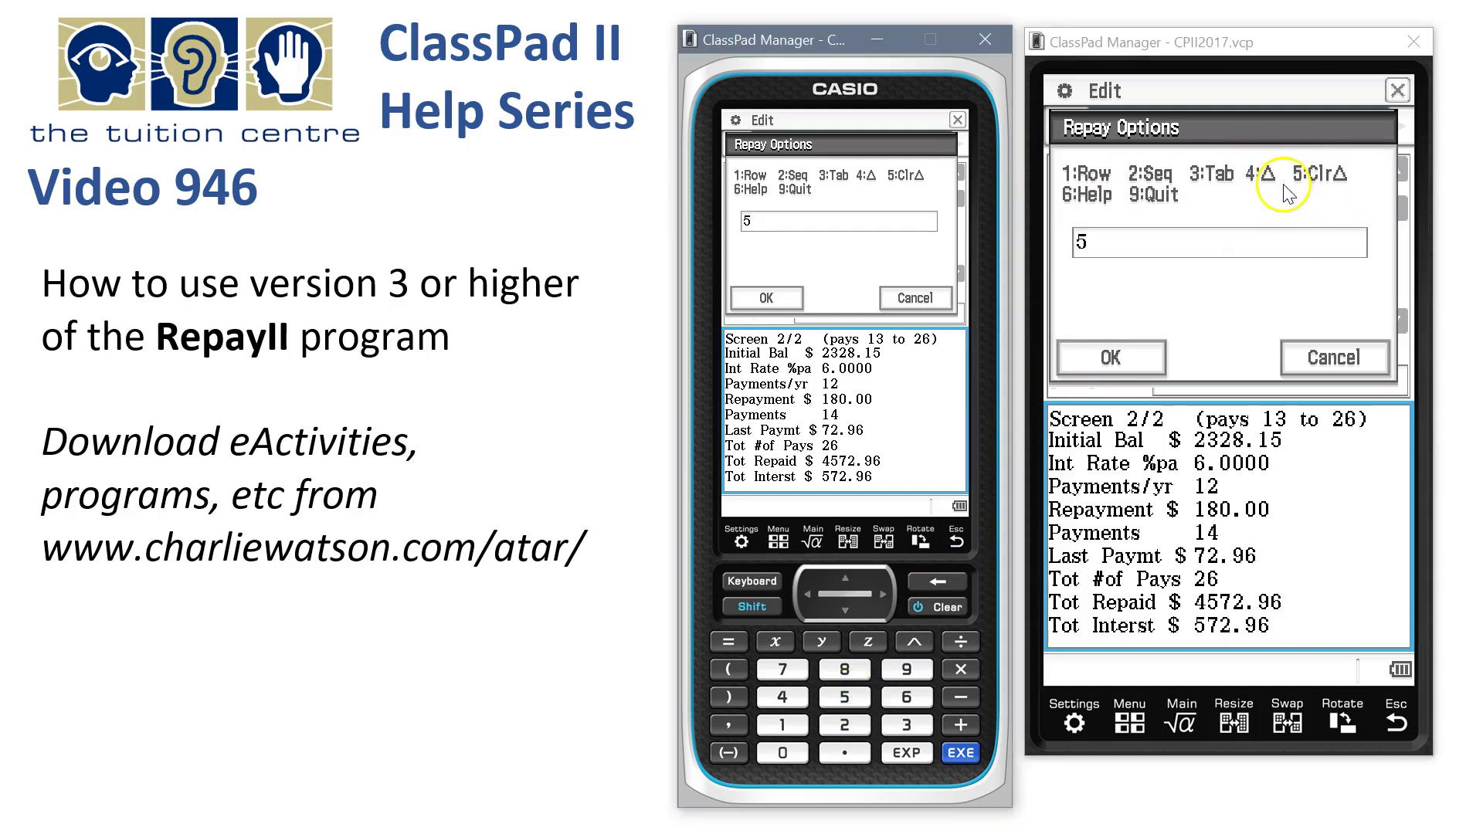
left_click(1105, 363)
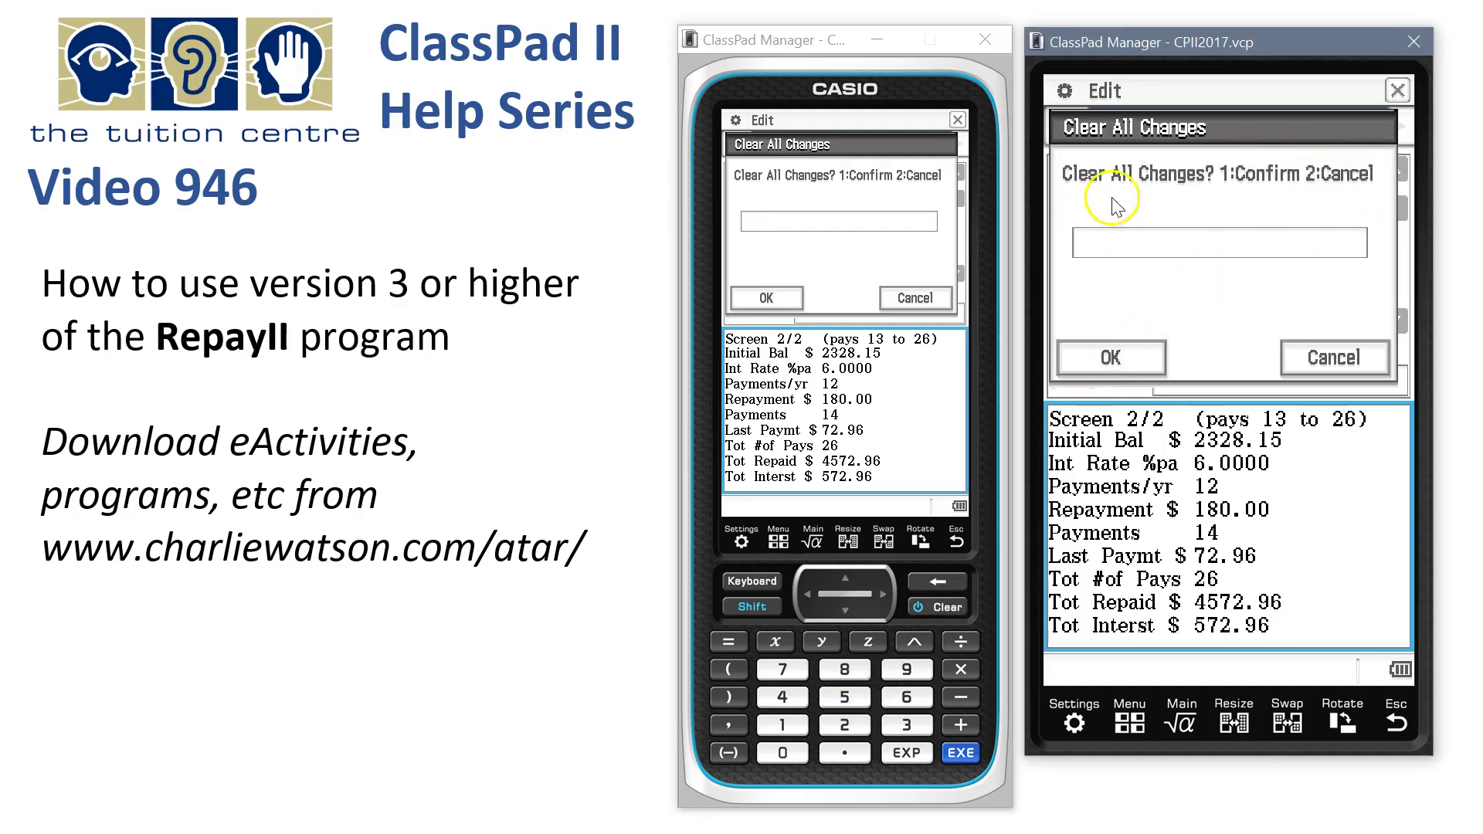
left_click(796, 730)
left_click(1107, 359)
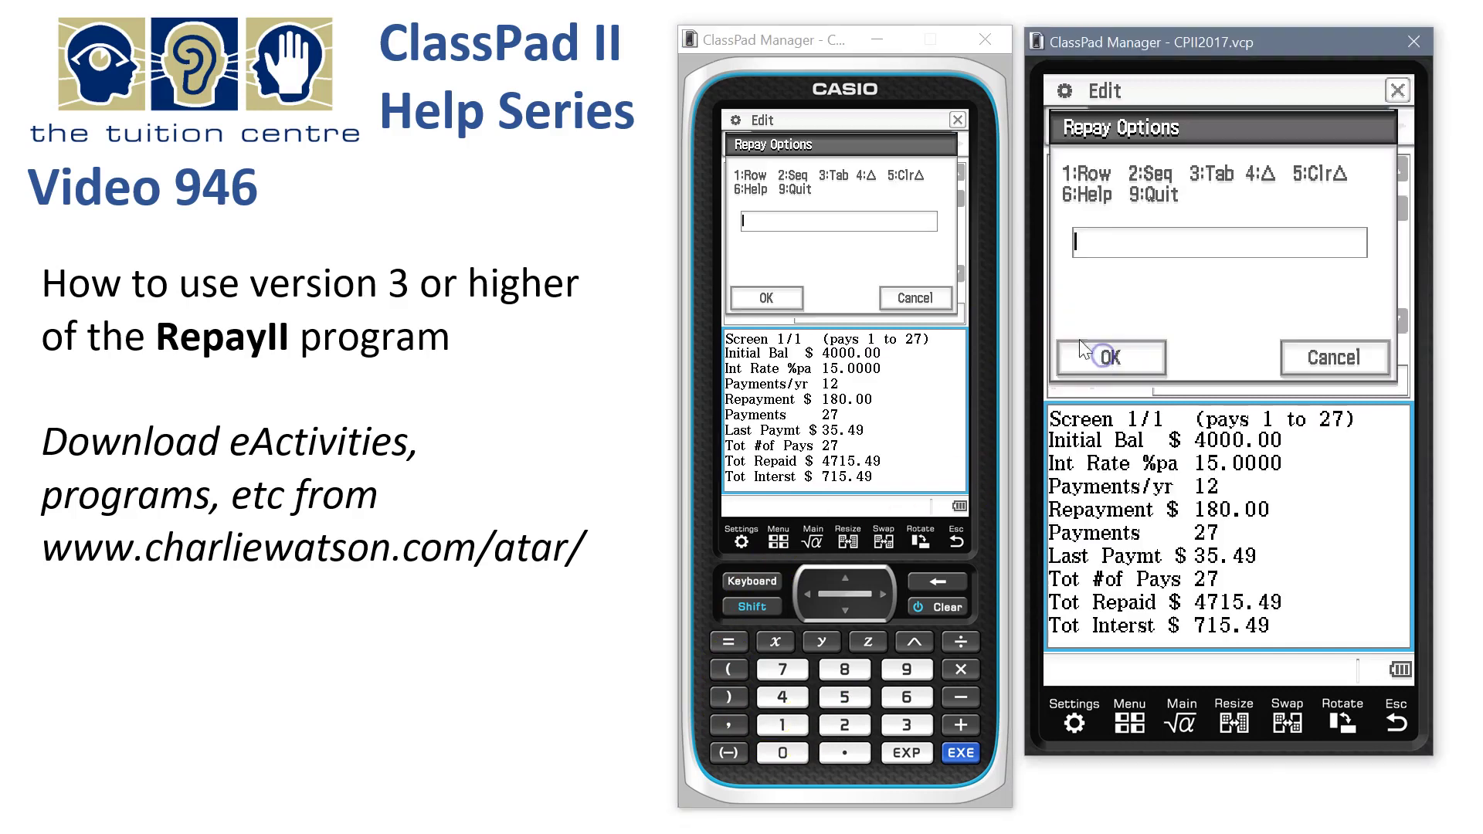